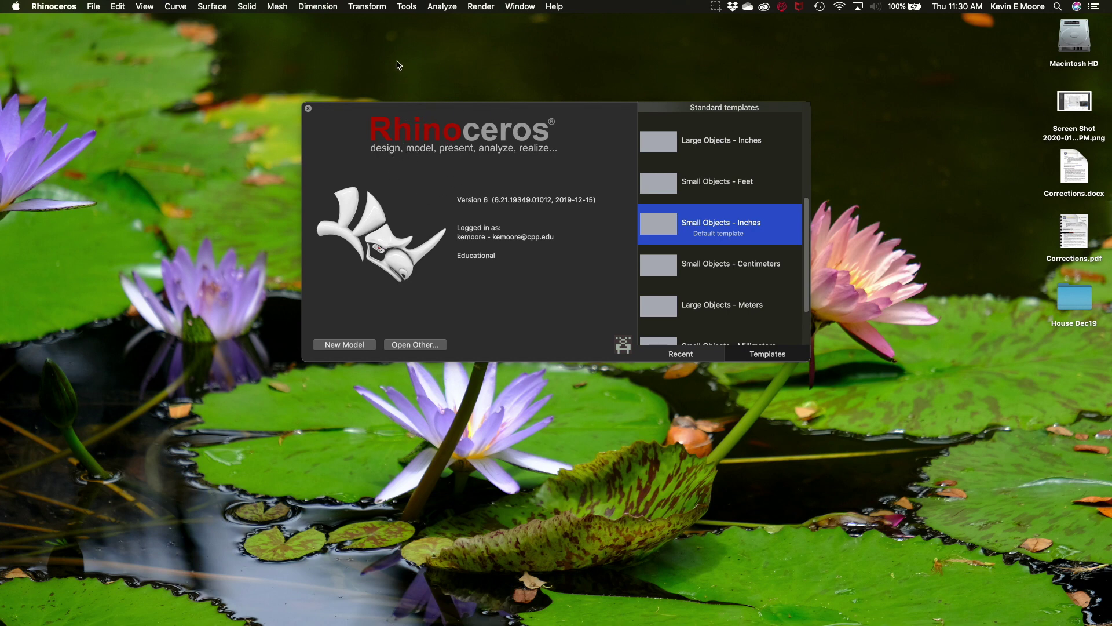
key(super+q)
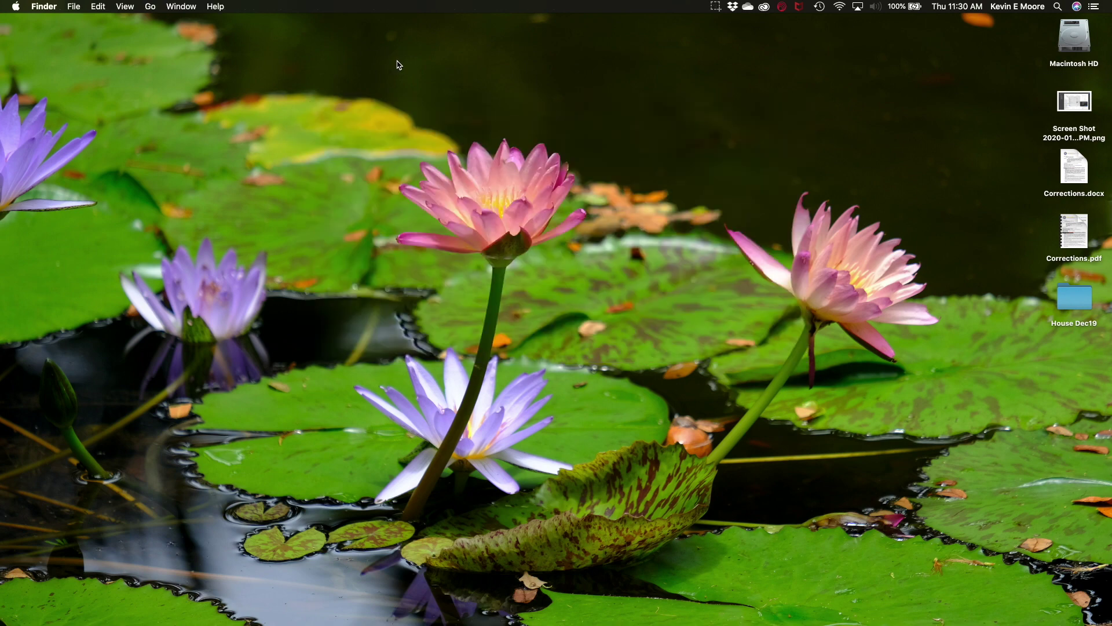
right_click(606, 80)
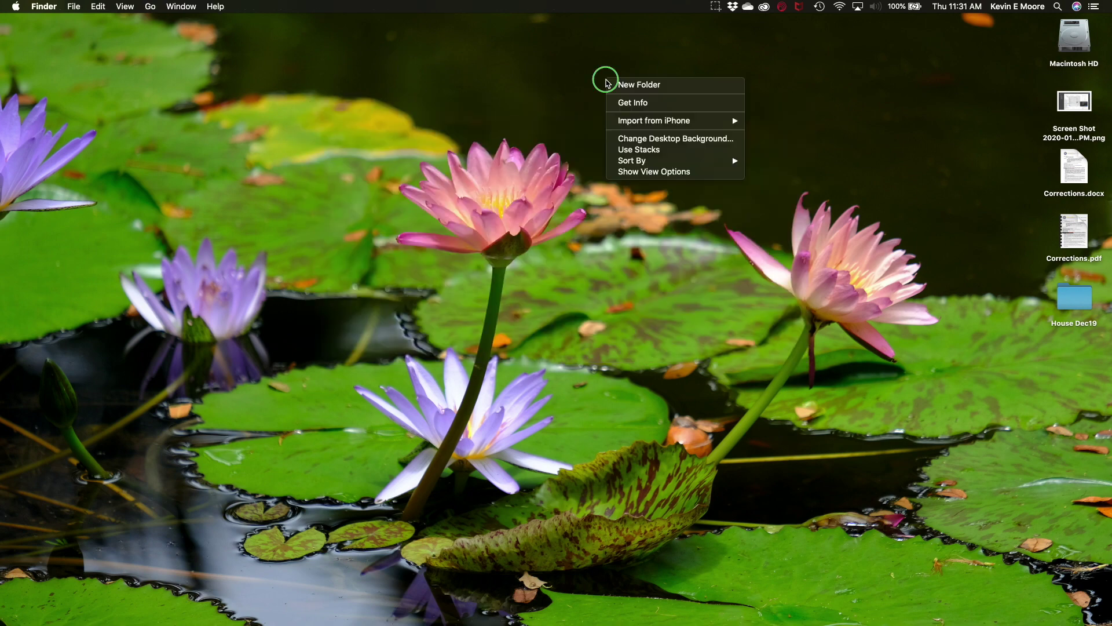
right_click(556, 69)
right_click(514, 70)
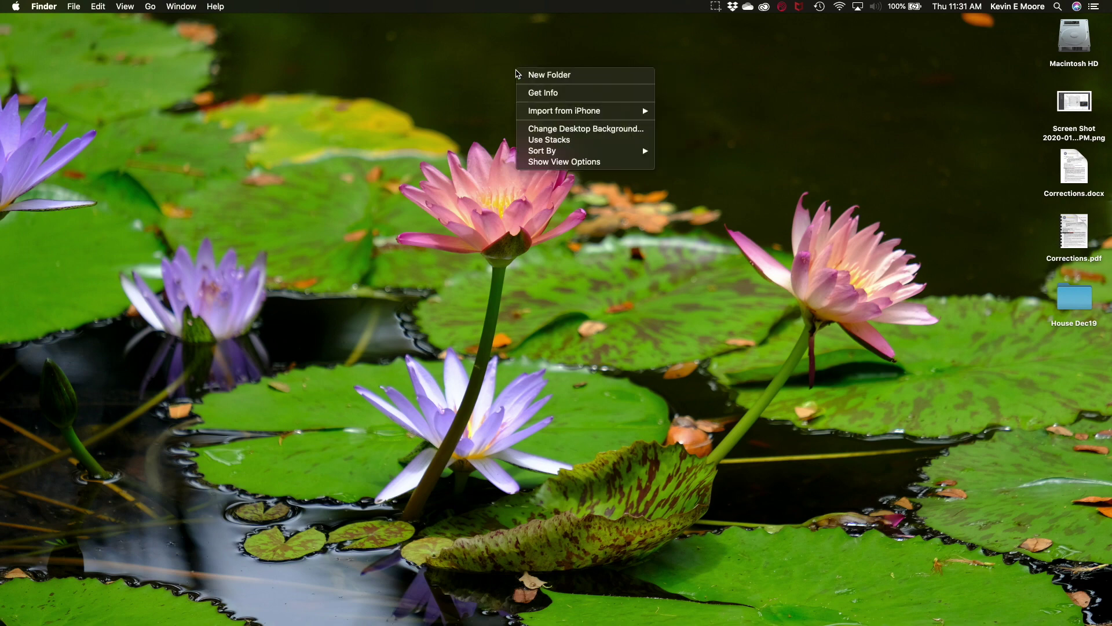
click(515, 70)
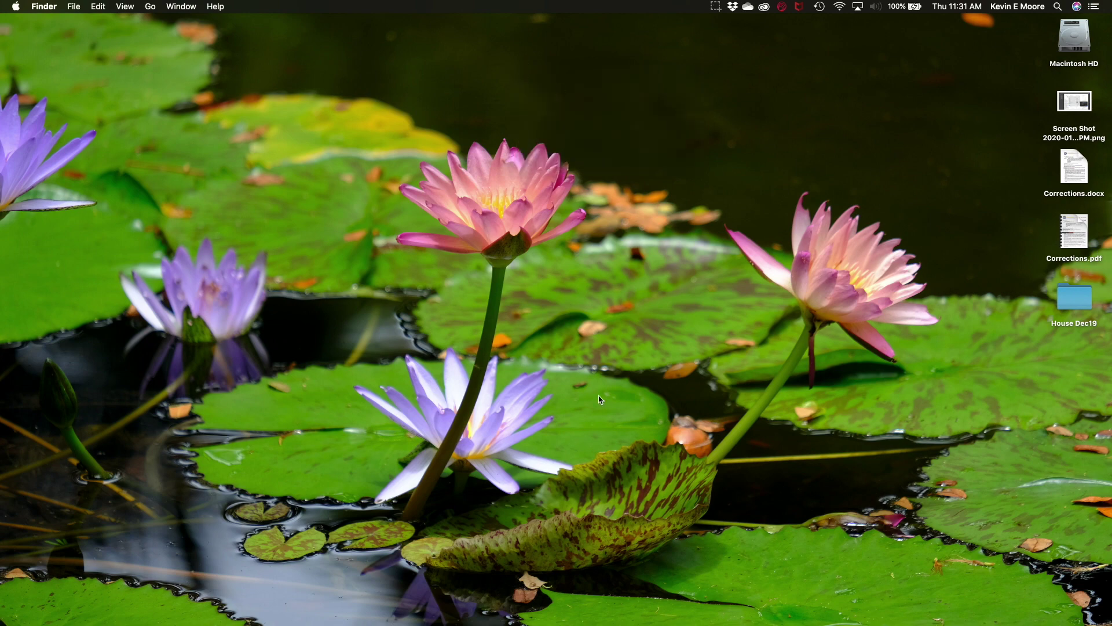
Launch Rhinoceros, create a model from the Small Objects - Inches template, and expand its window to full screen.
mouse_move(657, 621)
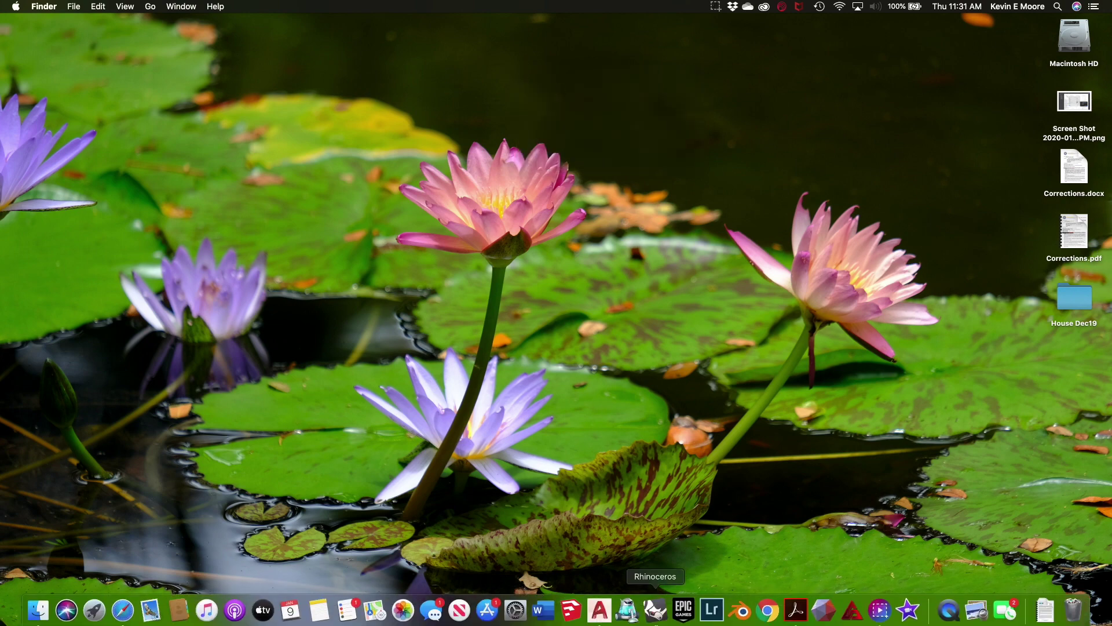
click(656, 608)
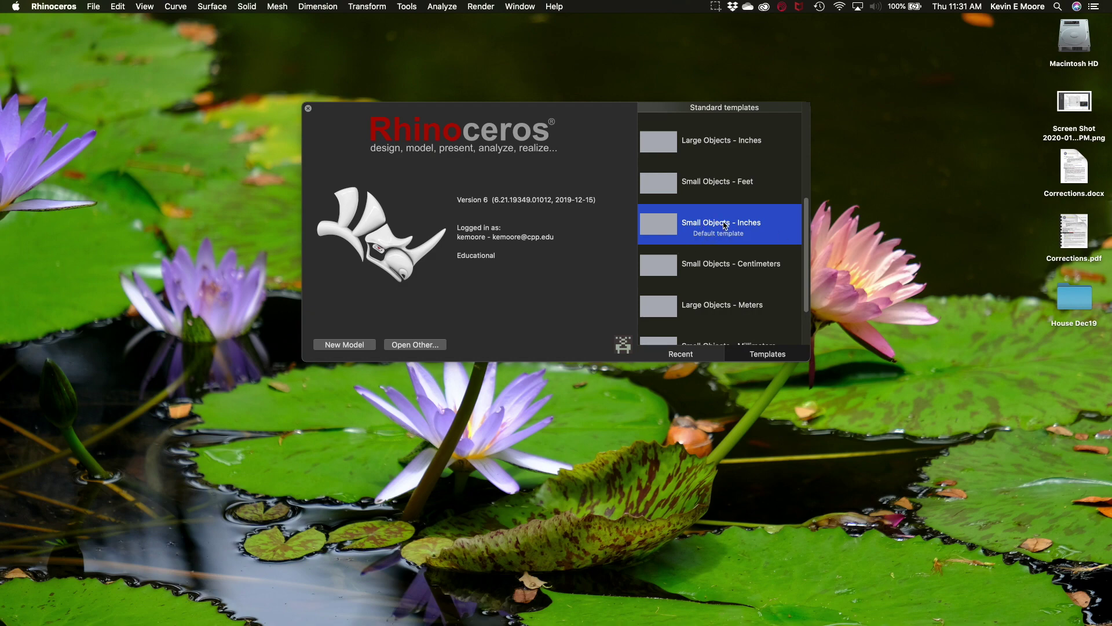
double_click(668, 229)
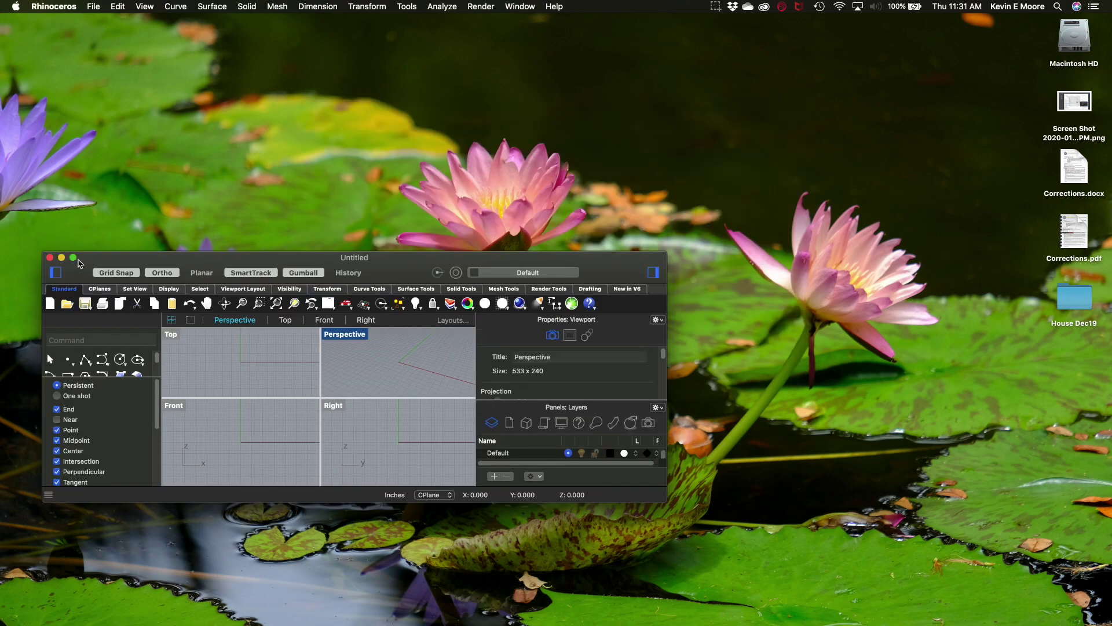
mouse_move(75, 262)
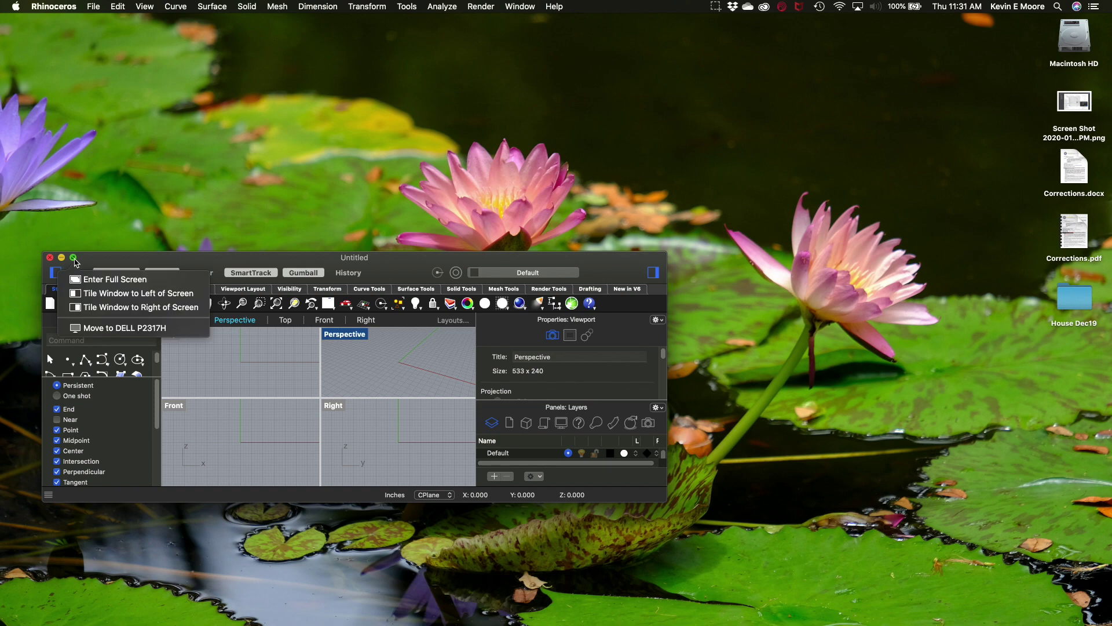
click(73, 258)
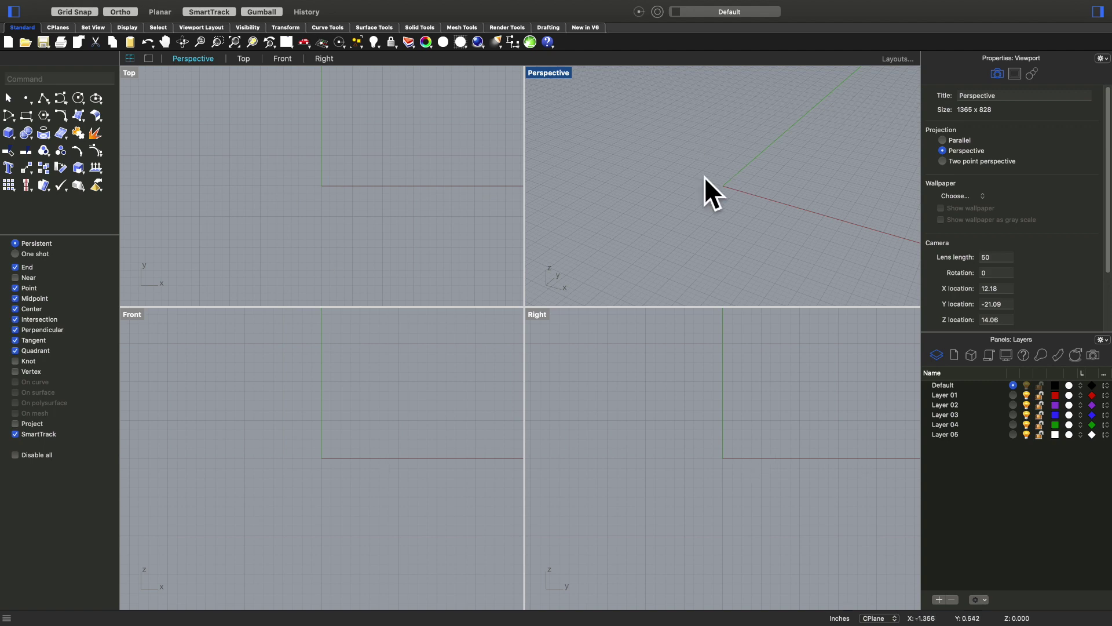
Make the Top, Front and Right viewports active in turn, ending with the Top viewport active.
click(331, 163)
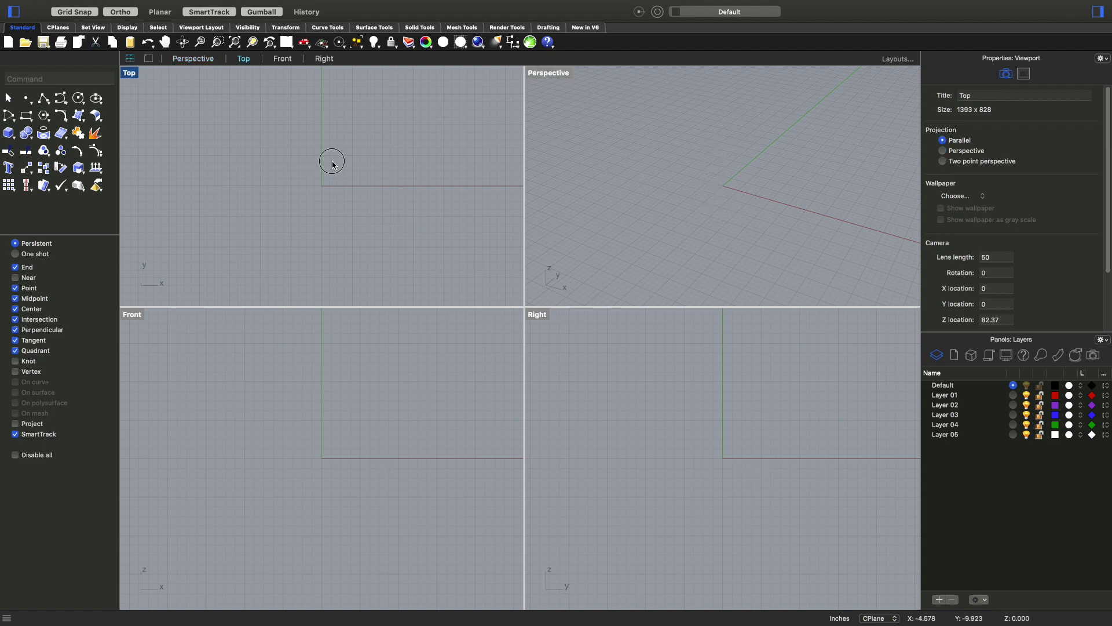
click(326, 413)
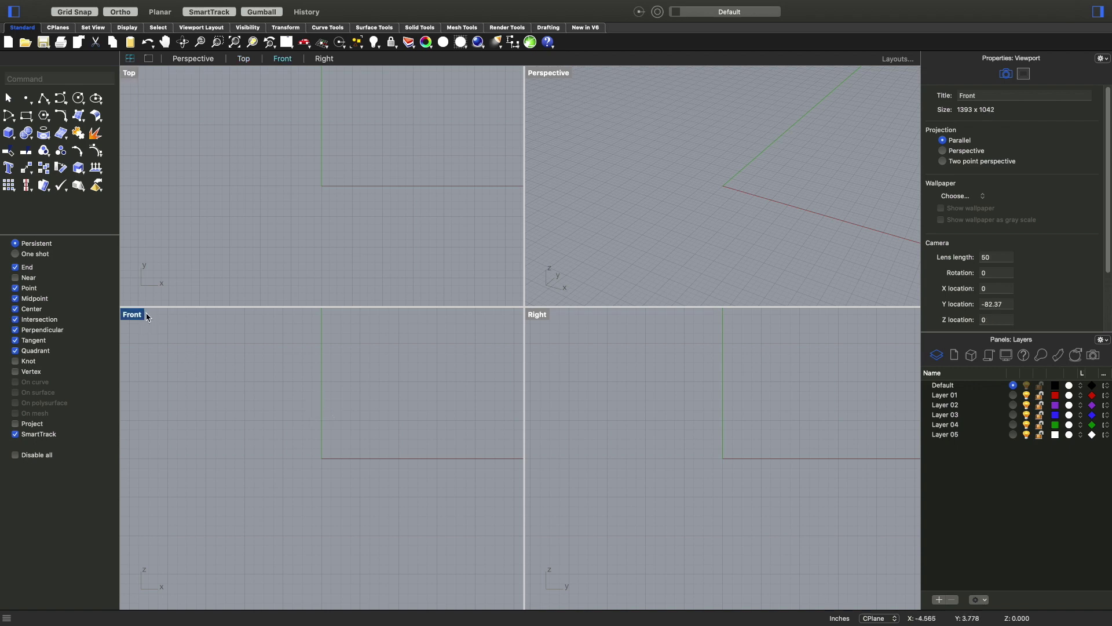
click(753, 463)
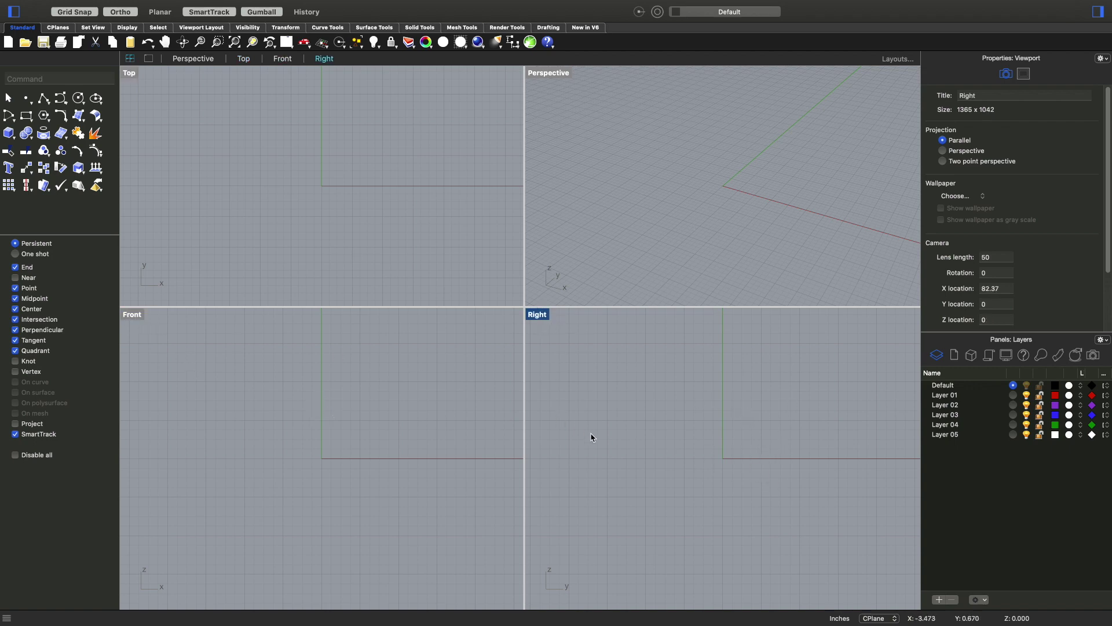
click(316, 194)
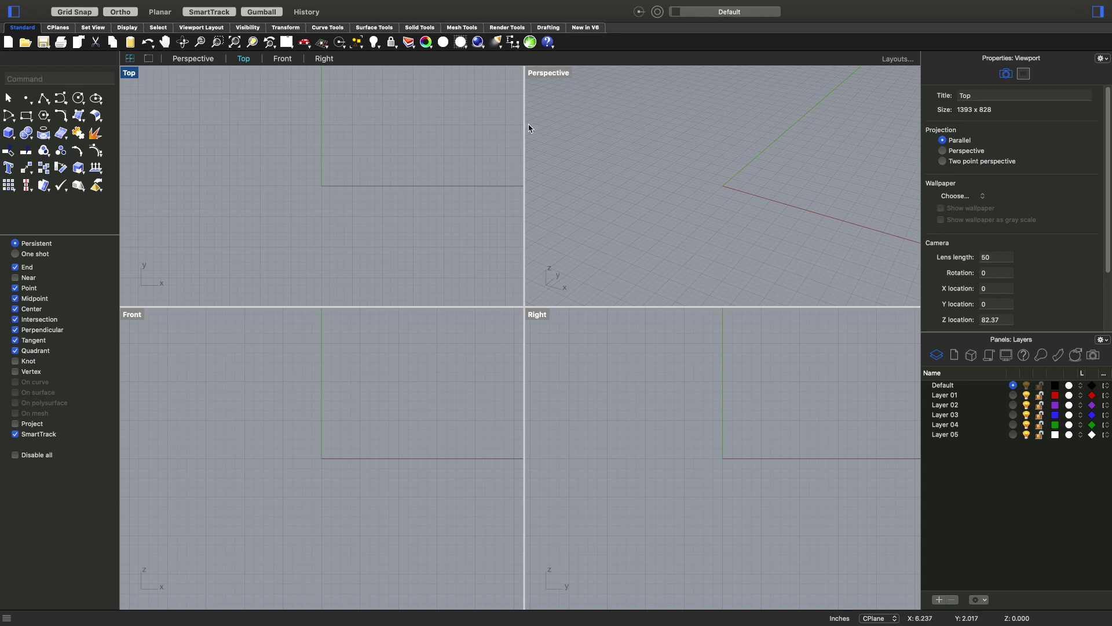
Maximize the Top viewport, examine its grid at different zoom levels and positions, and restore the four-viewport layout.
double_click(129, 73)
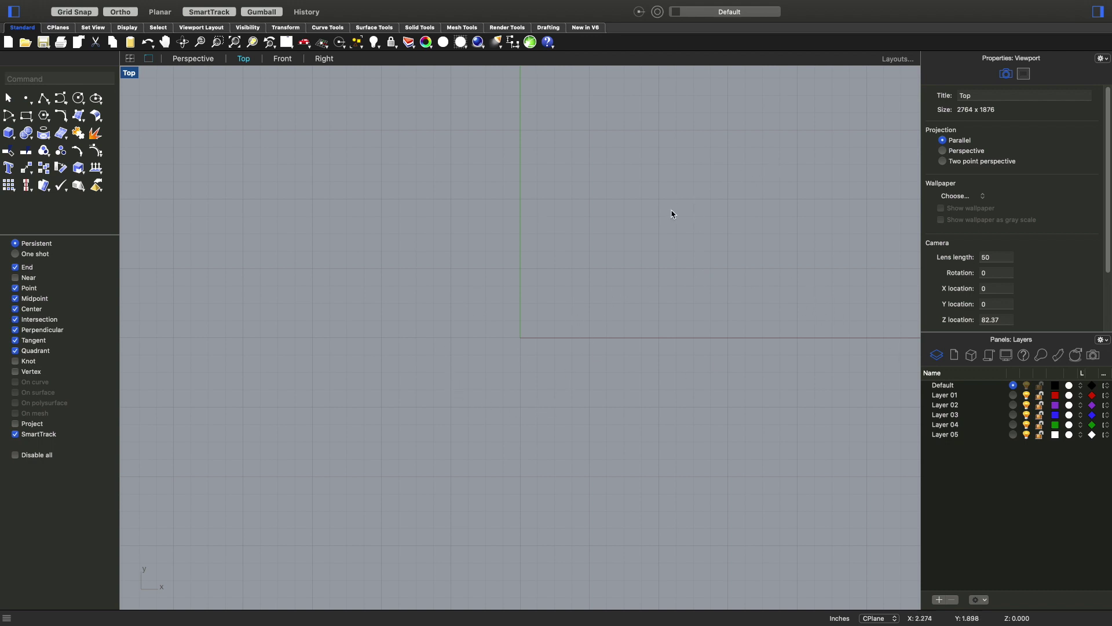
click(130, 58)
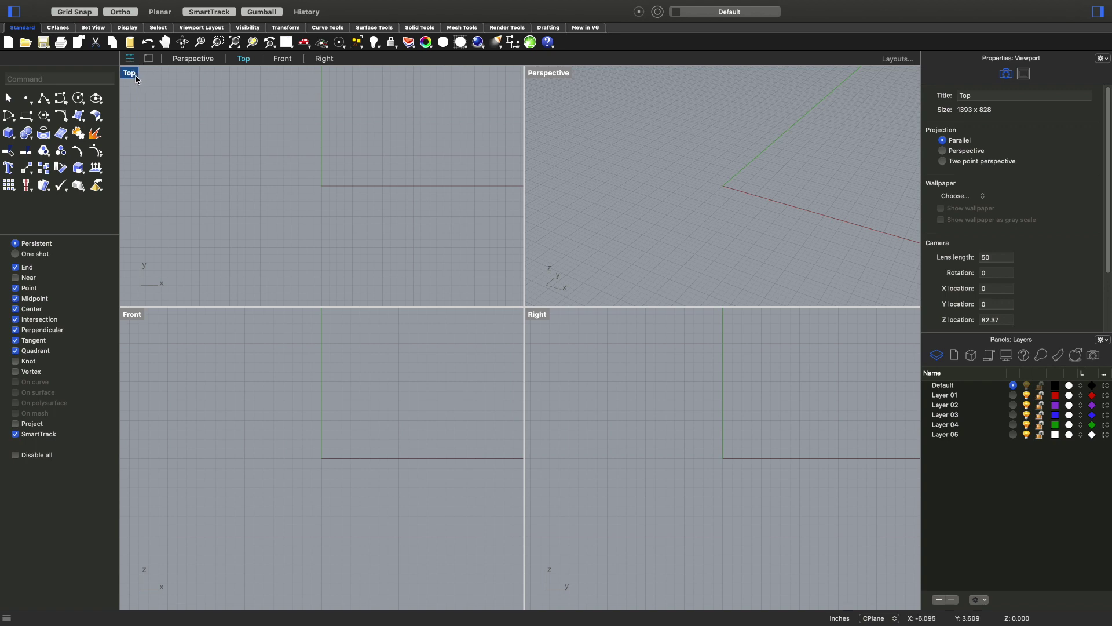
double_click(135, 77)
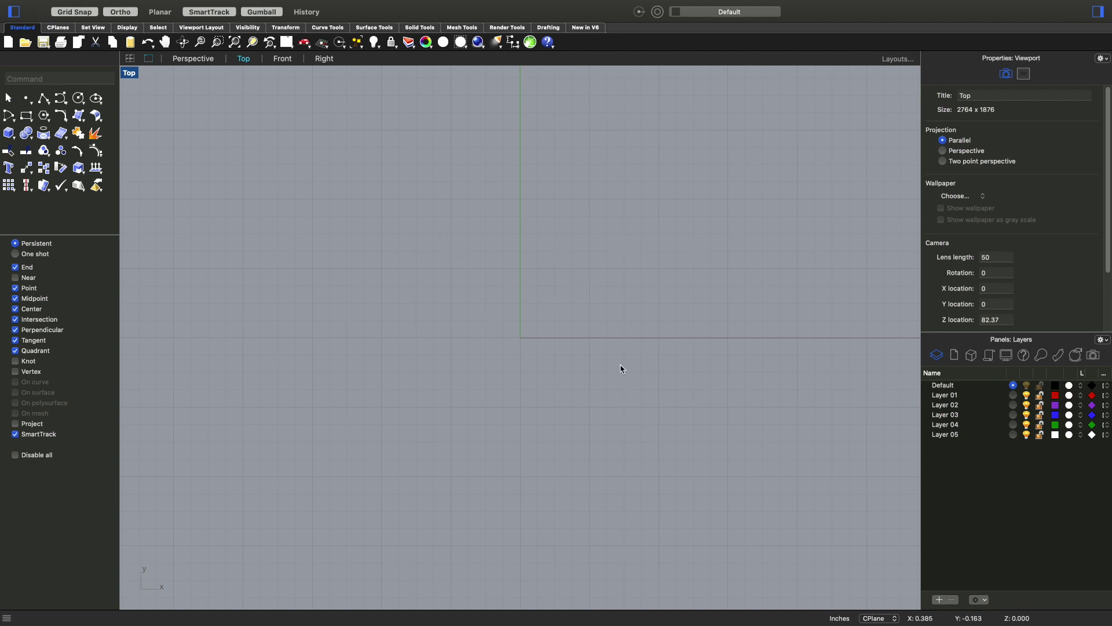
scroll(500, 323, up, 2)
scroll(499, 323, down, 3)
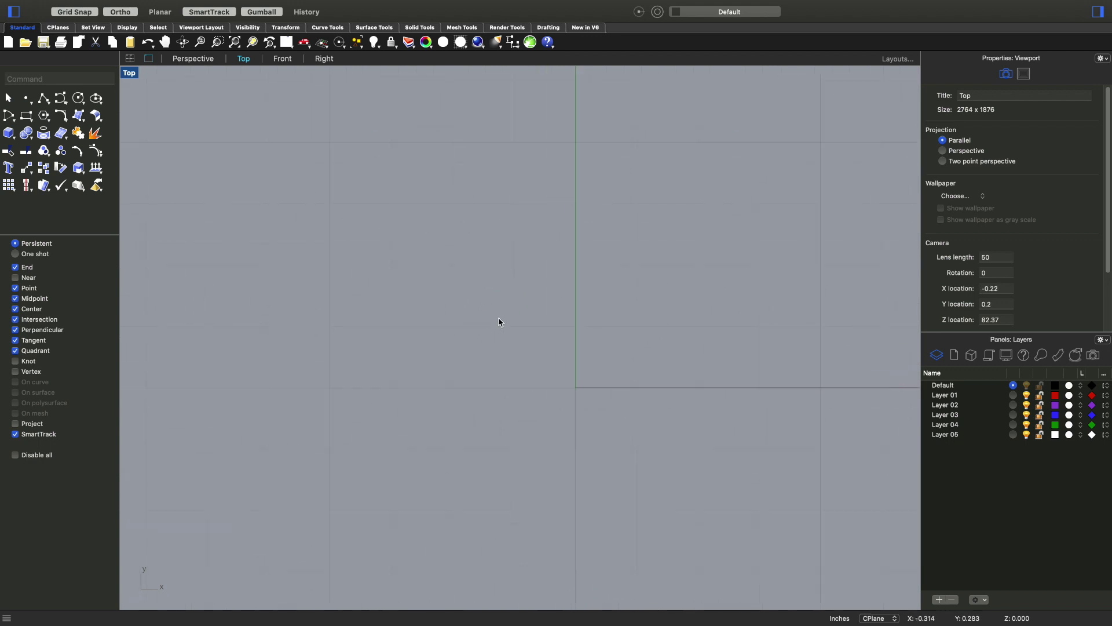
scroll(498, 323, right, 3)
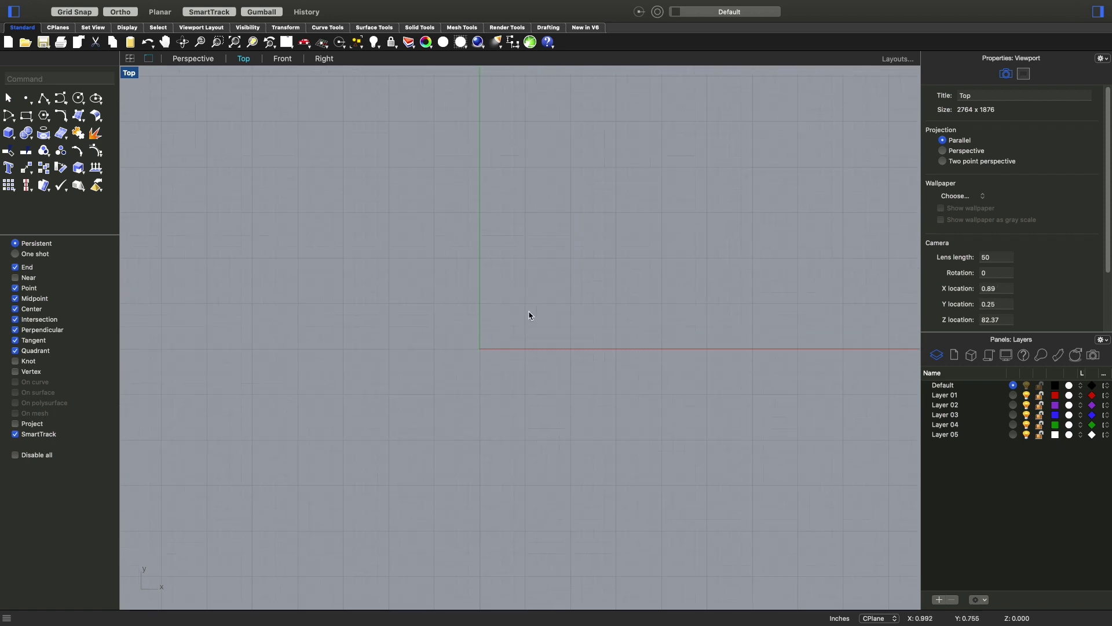
right_drag(537, 309, 506, 335)
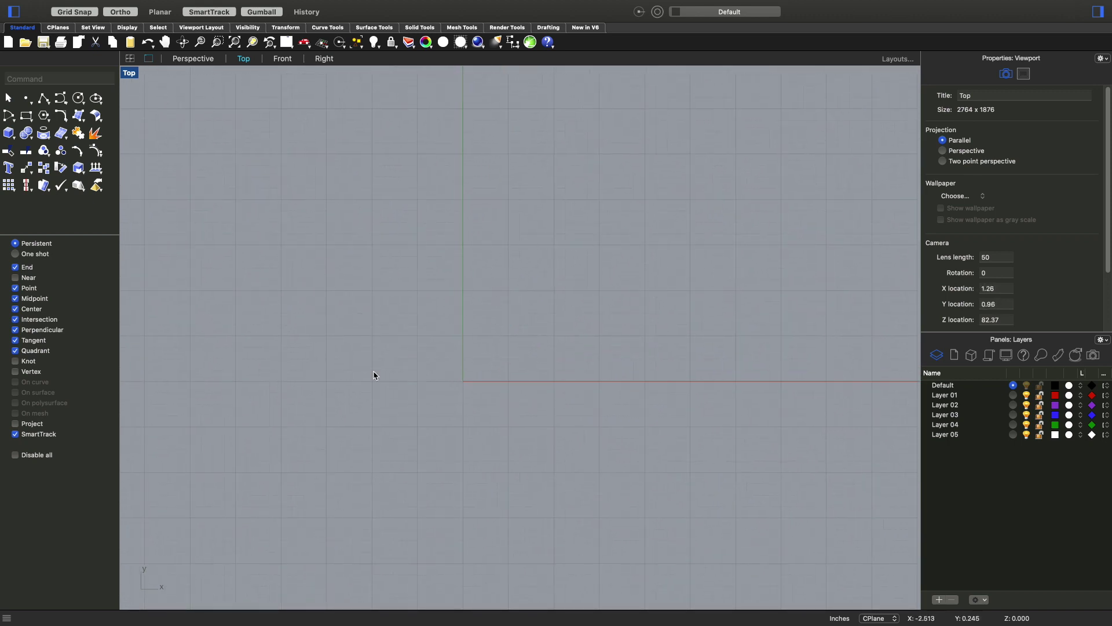
click(130, 58)
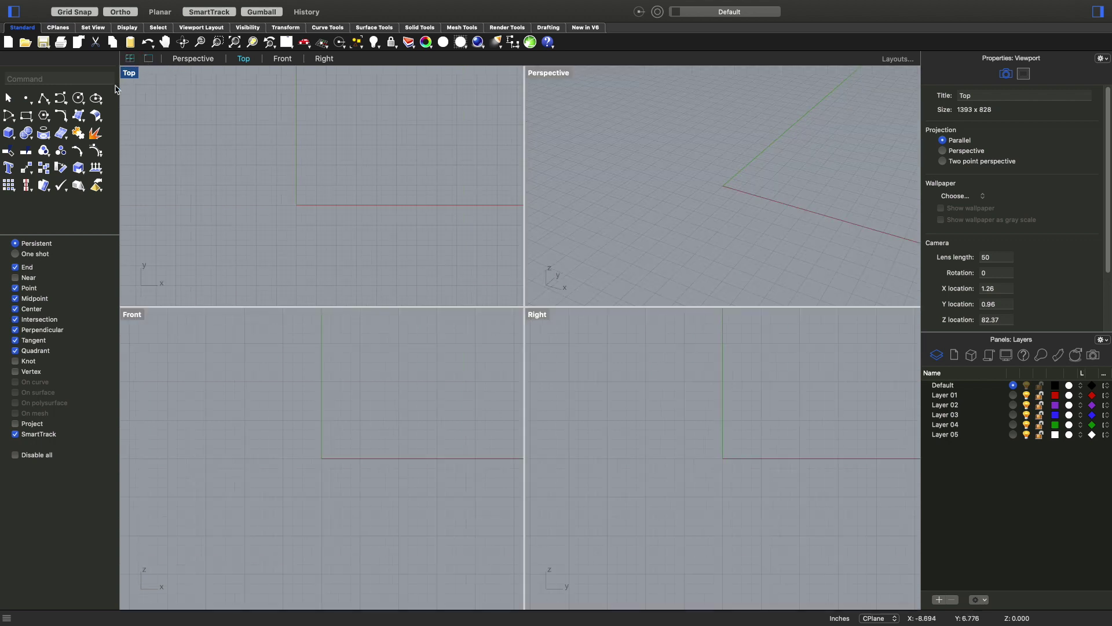
Maximize the Perspective viewport, examine the construction plane from several angles and distances, and restore the four-viewport layout.
double_click(552, 75)
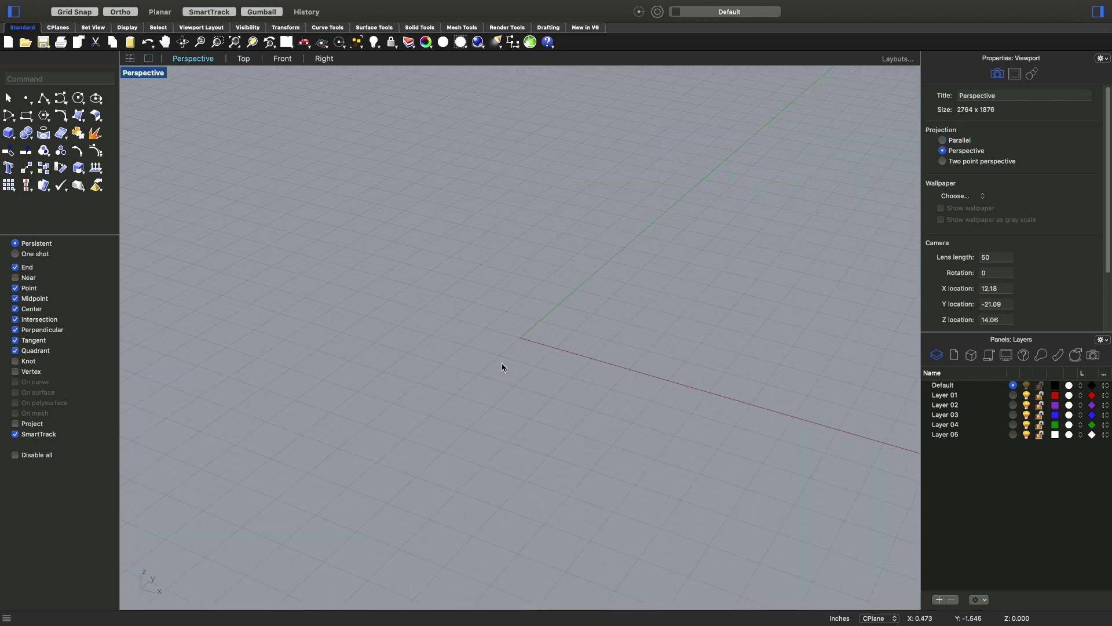
mouse_move(516, 342)
right_down()
mouse_move(539, 363)
mouse_move(521, 365)
mouse_move(618, 363)
mouse_move(486, 367)
mouse_move(372, 354)
mouse_move(375, 332)
mouse_move(375, 371)
mouse_move(380, 343)
mouse_move(408, 331)
mouse_move(450, 348)
mouse_move(487, 390)
mouse_move(596, 346)
mouse_move(529, 338)
right_up()
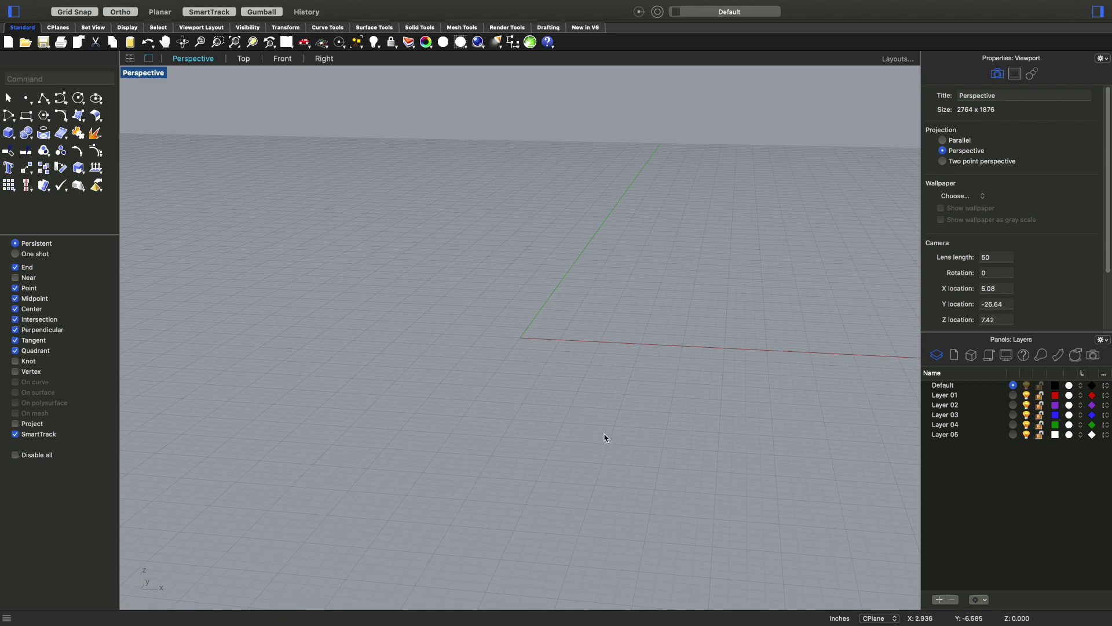
right_drag(592, 355, 722, 416)
shift+right_drag(614, 285, 574, 379)
right_drag(579, 335, 597, 359)
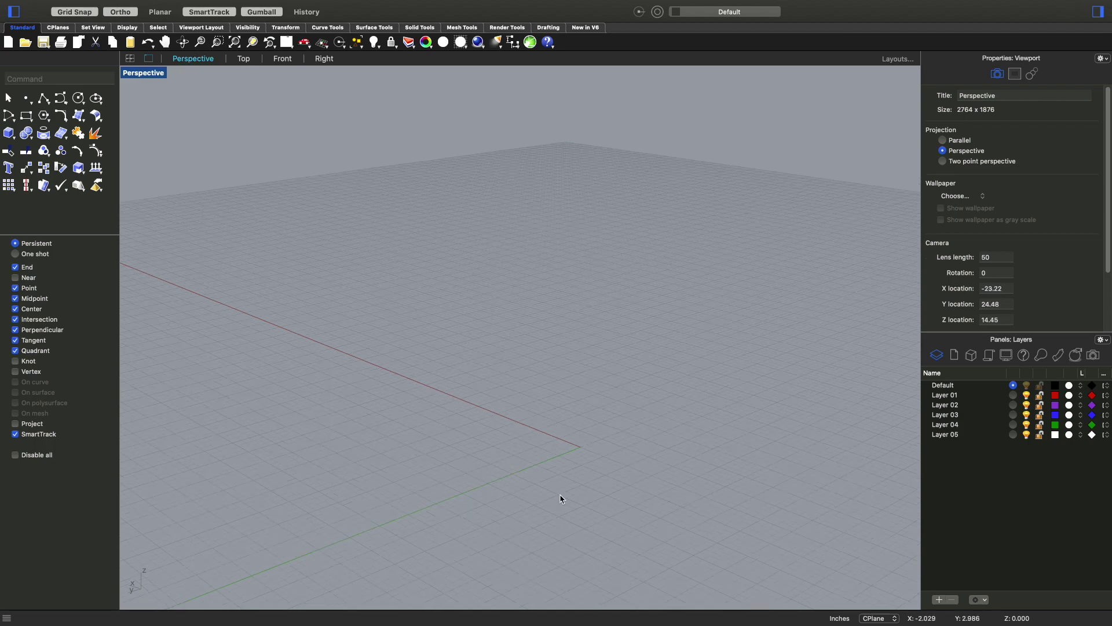
scroll(554, 493, down, 10)
scroll(555, 492, up, 10)
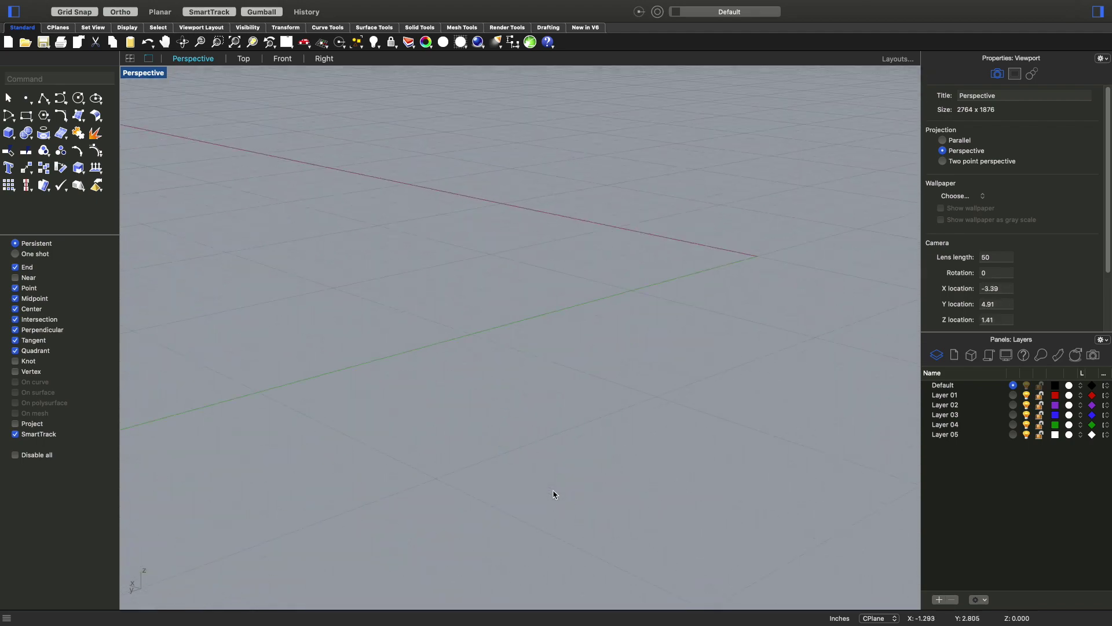
click(130, 58)
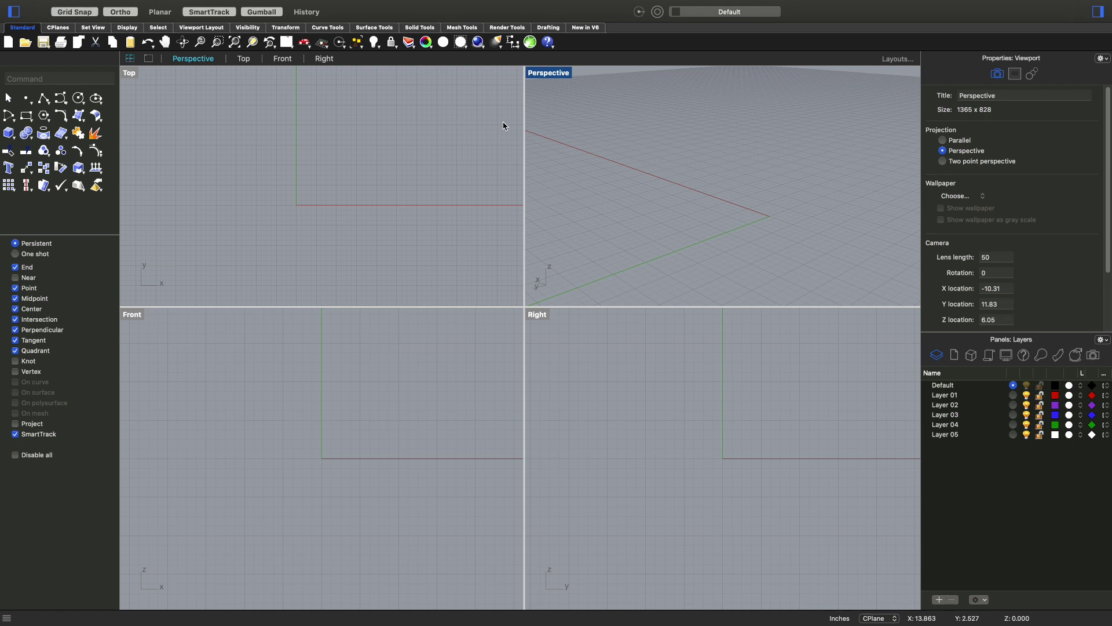
Draw a rectangle about 7 by 5 inches in the Top viewport, with its first corner at the origin.
text(Rectangle)
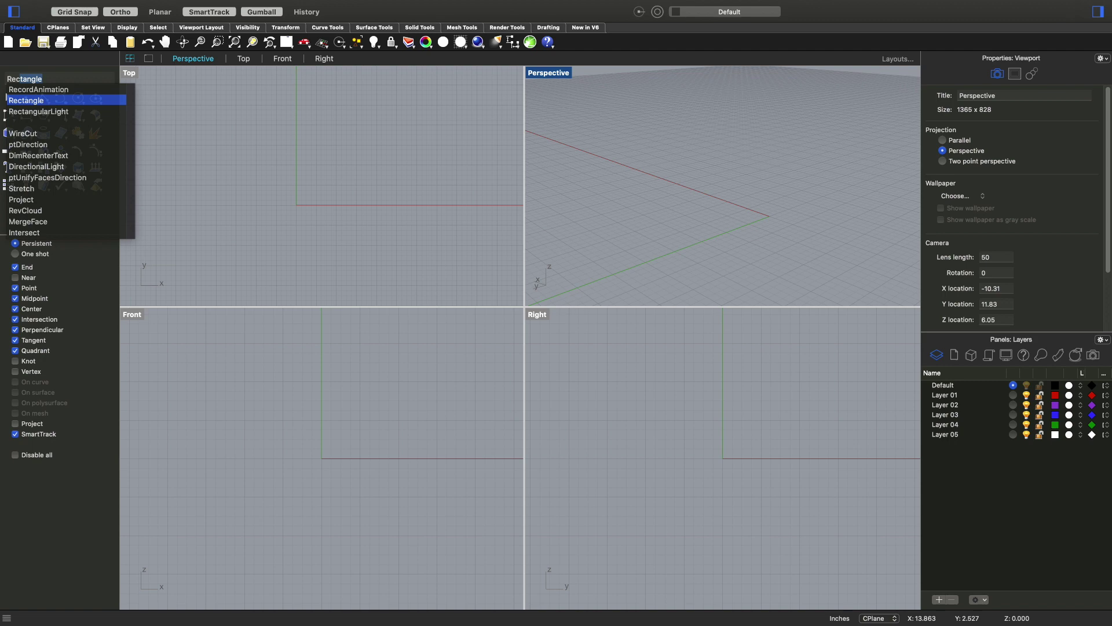
key(Return)
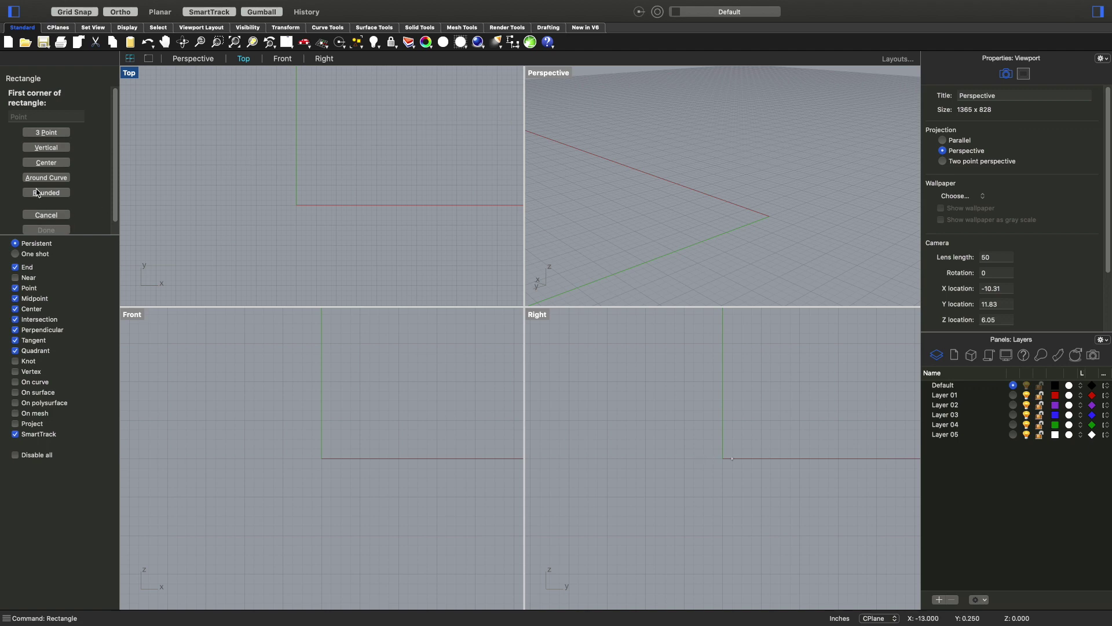
click(297, 205)
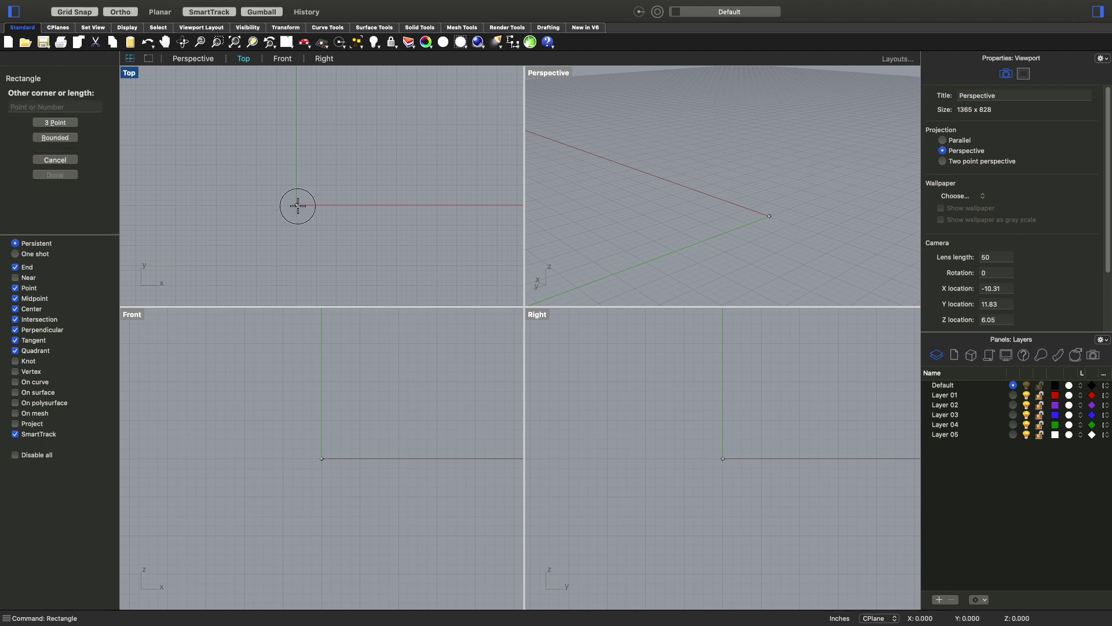
click(437, 105)
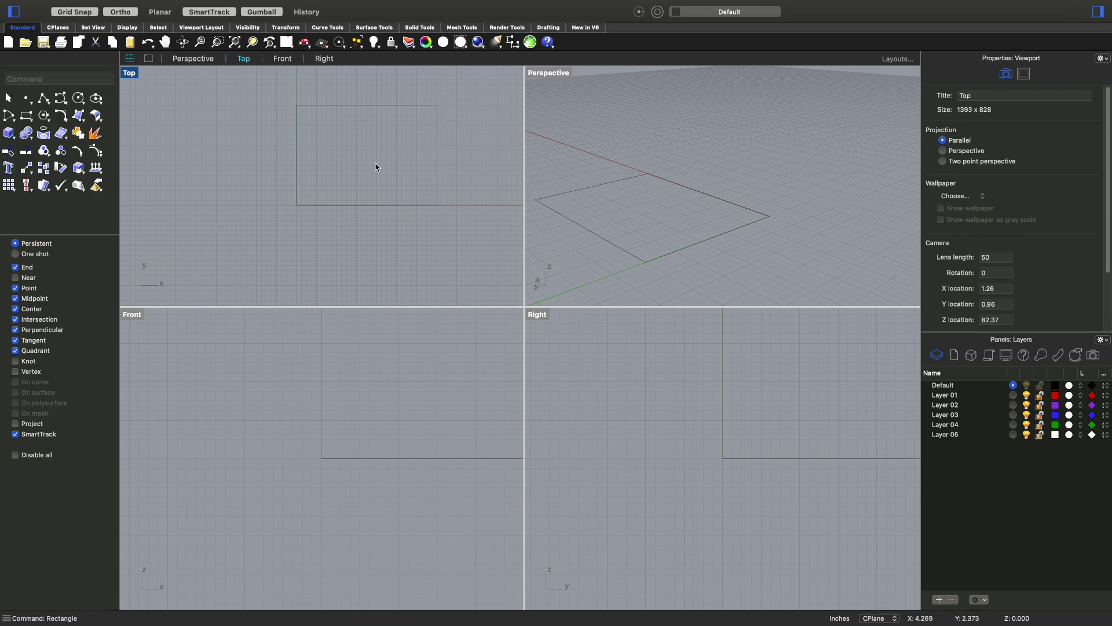
Maximize the Top viewport, select the rectangle with a crossing window, and clear the selection.
scroll(293, 248, up, 5)
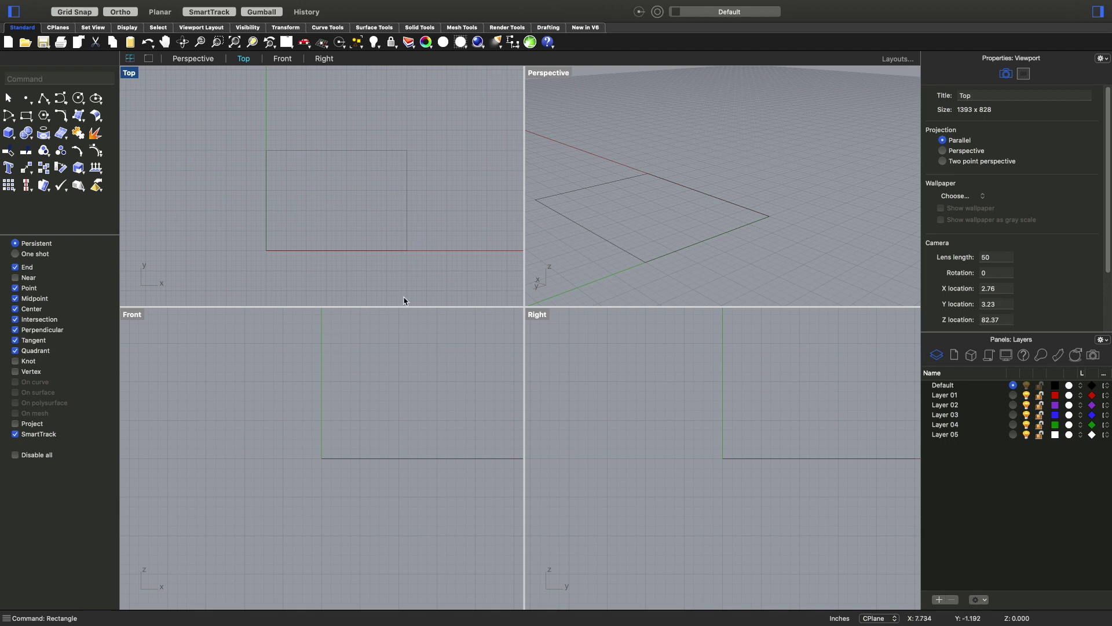
double_click(129, 73)
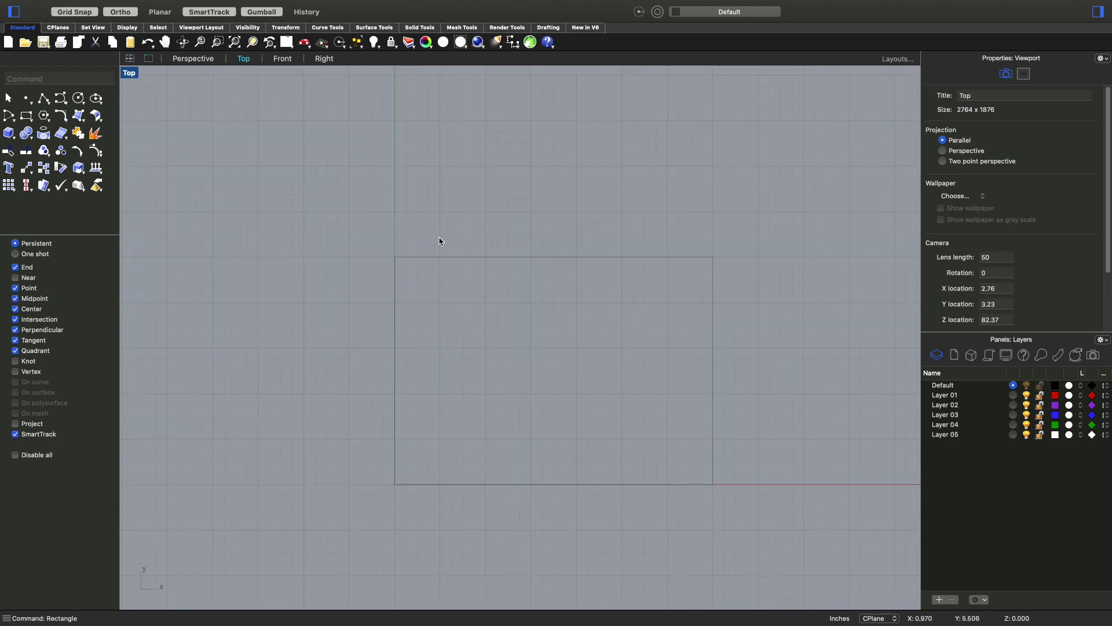
drag(629, 224, 494, 356)
click(833, 332)
right_drag(606, 181, 556, 165)
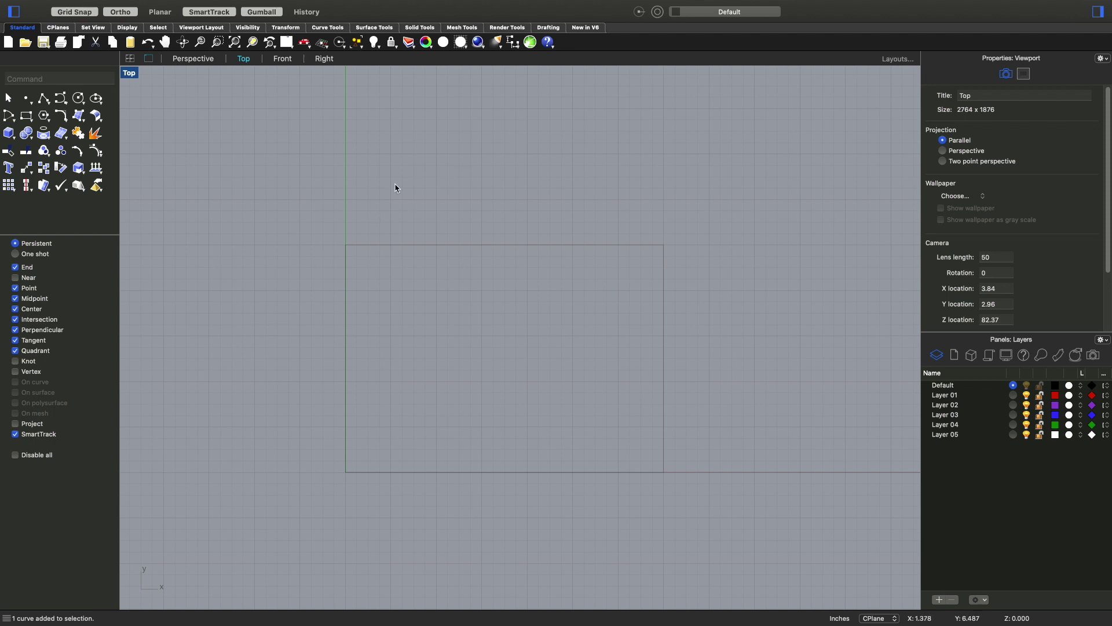
Turn off Grid Snap and Ortho, and switch SmartTrack off and back on.
click(74, 12)
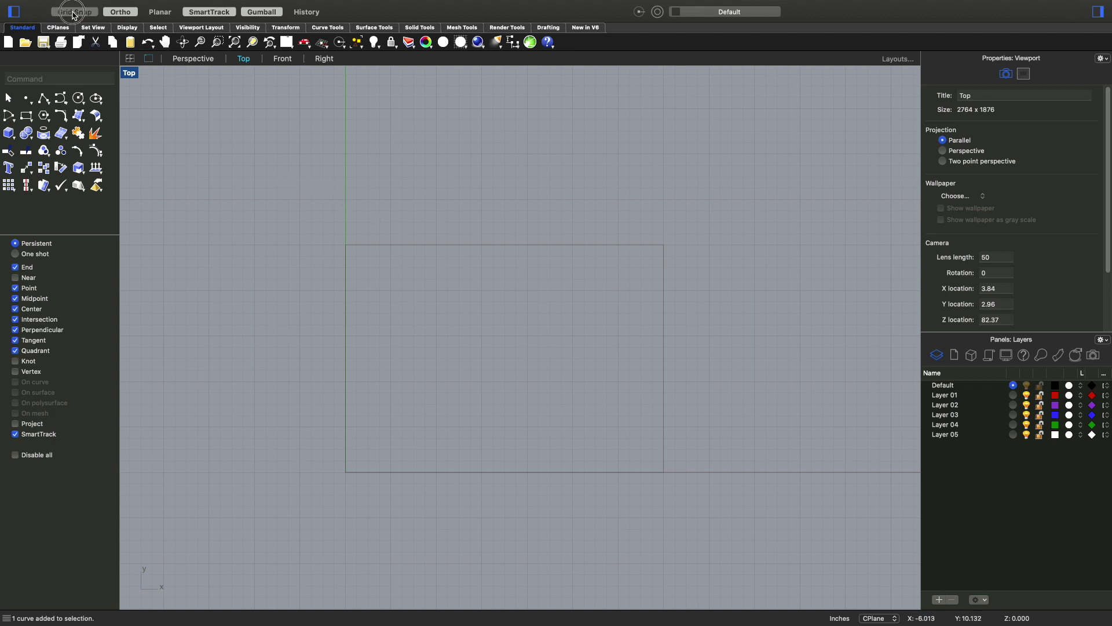
click(121, 12)
click(207, 10)
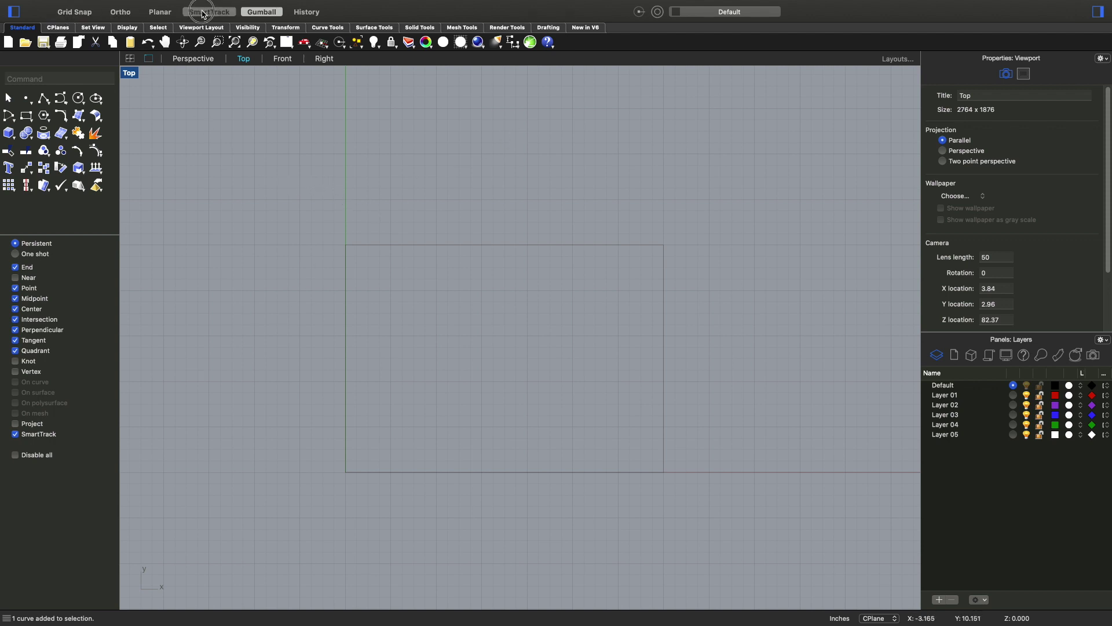
click(262, 14)
click(209, 11)
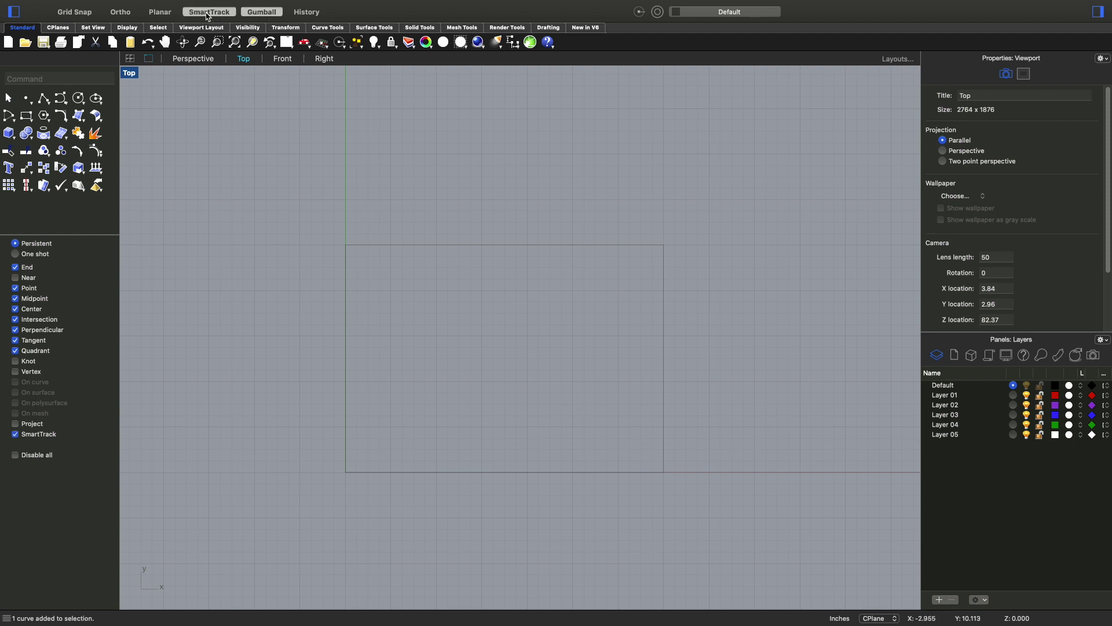
Turn on Ortho and Grid Snap, and draw a rectangle about 2.5 by 2 inches above the existing one, its first corner at 0.5, 6.
click(118, 12)
click(80, 13)
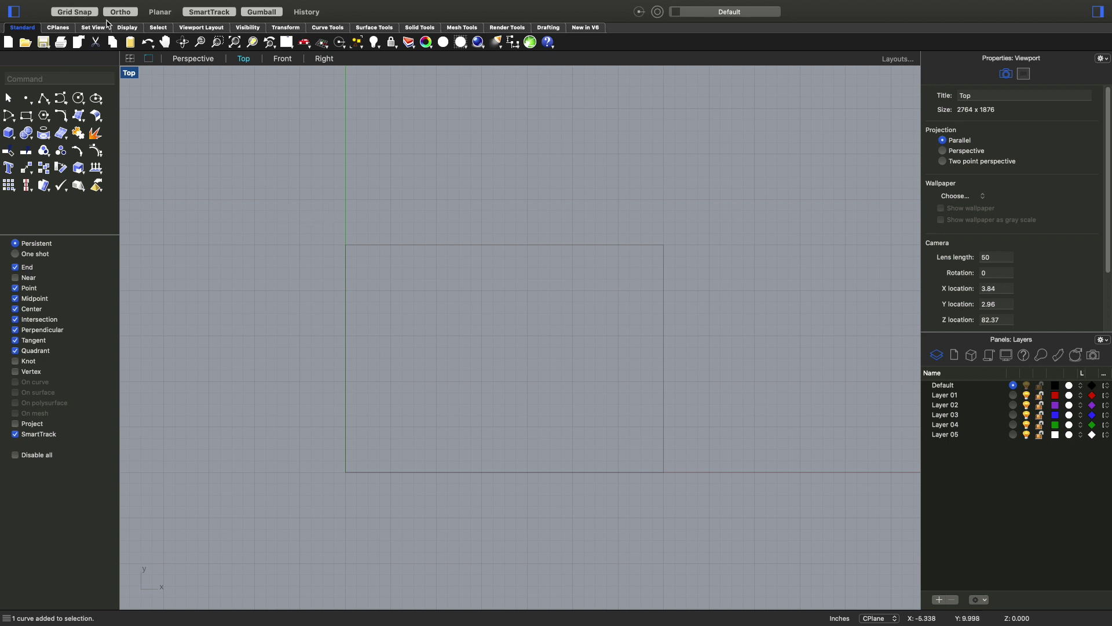
scroll(351, 206, up, 5)
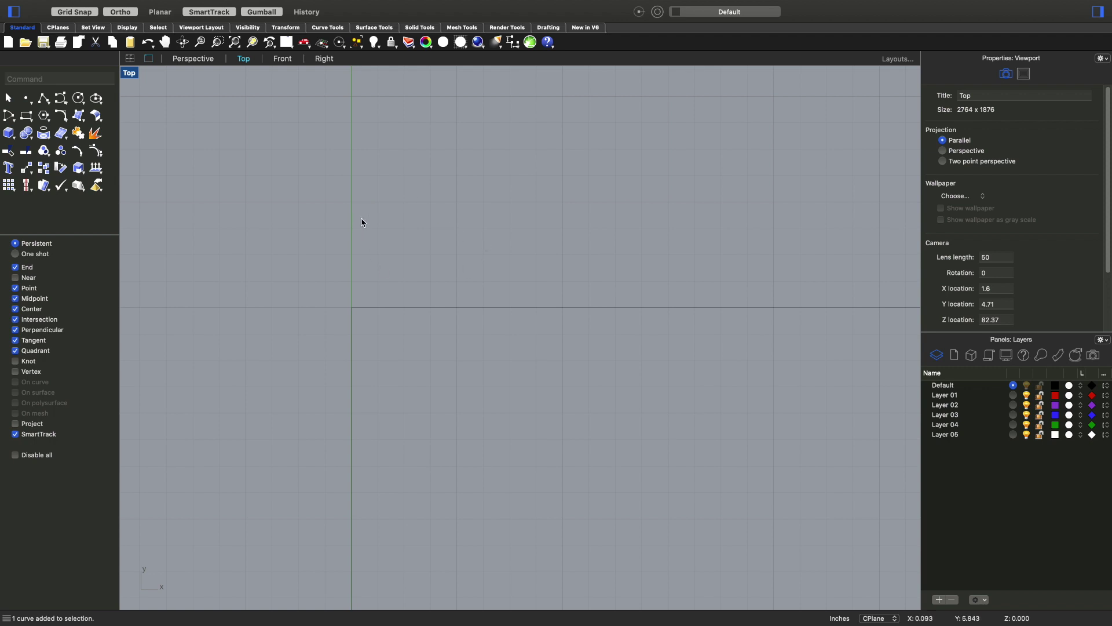
text(REW)
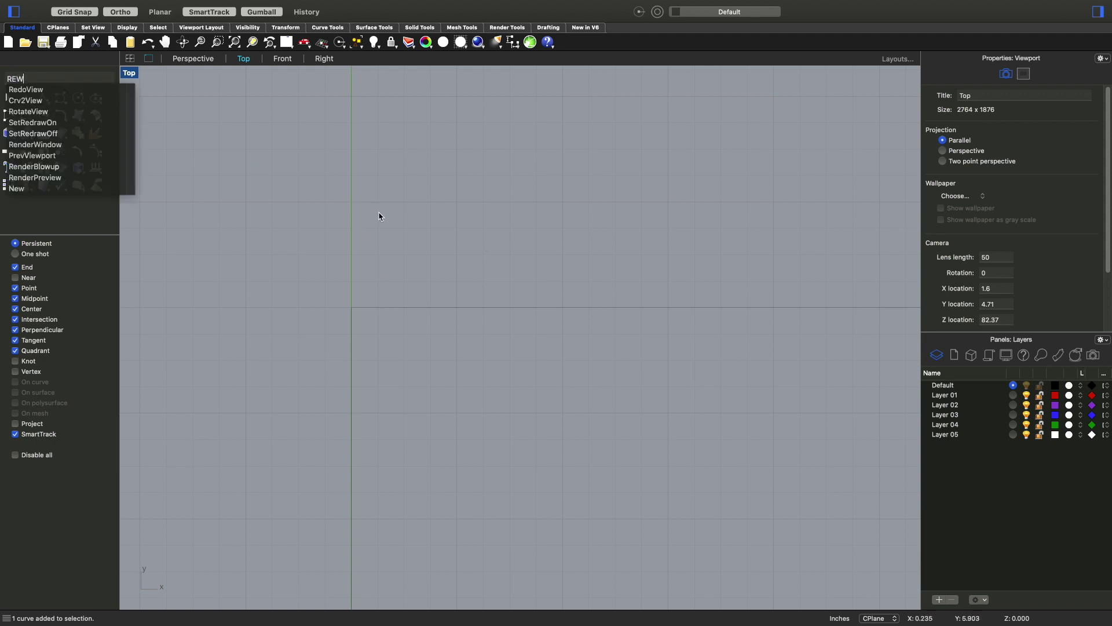
key(BackSpace)
key(BackSpace)
key(BackSpace)
text(Rectangle)
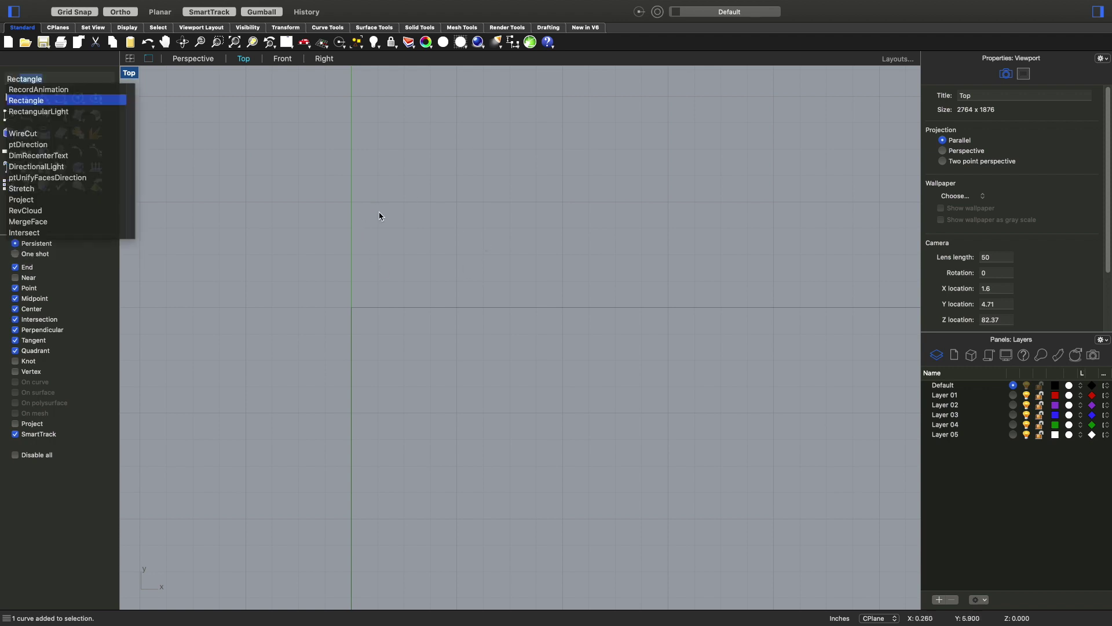
key(Return)
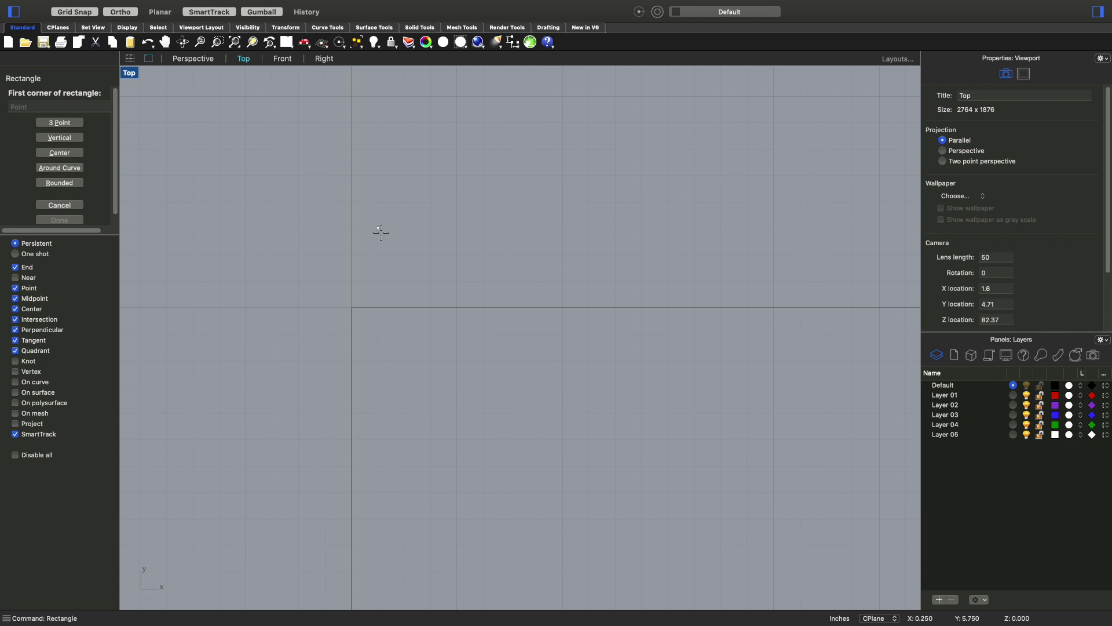
click(405, 202)
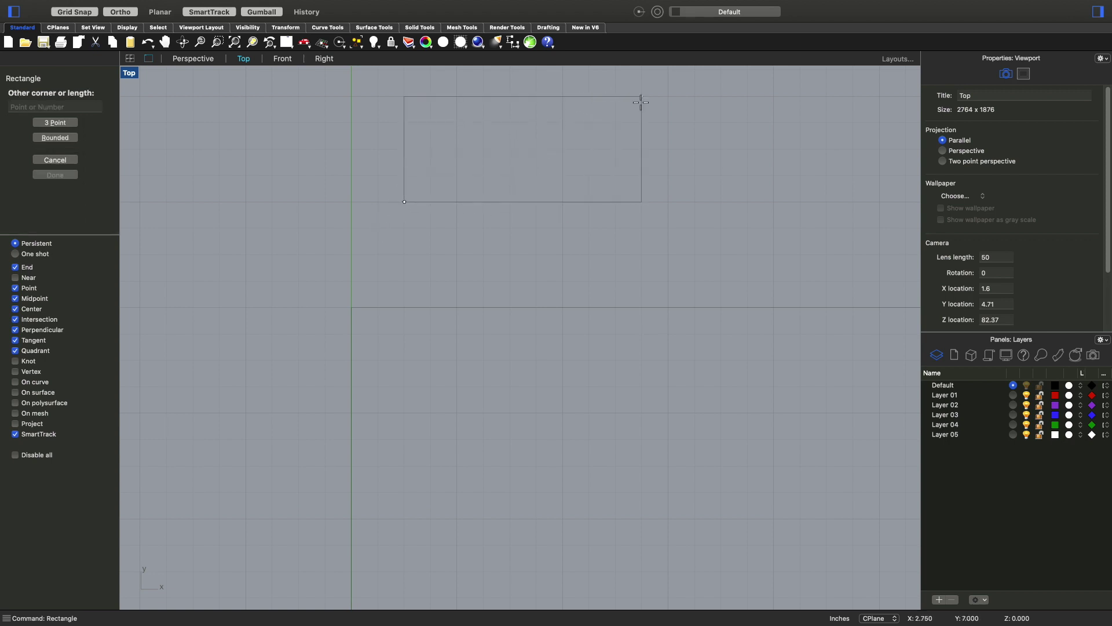
scroll(664, 109, down, 5)
right_drag(664, 109, 614, 200)
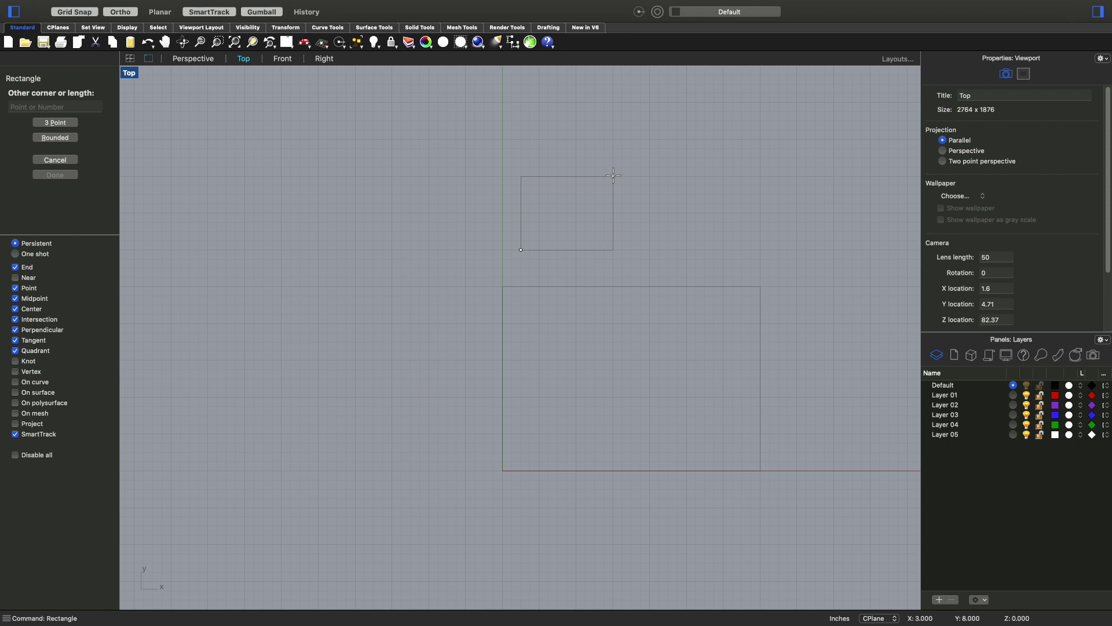
click(613, 175)
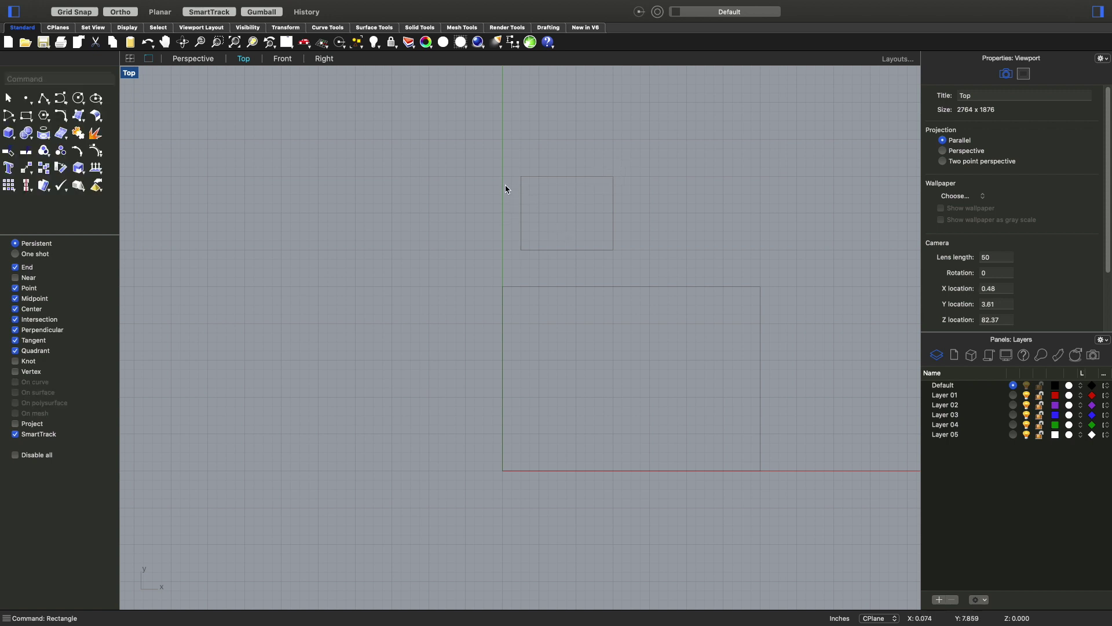
Turn off Grid Snap and Ortho.
scroll(531, 243, up, 8)
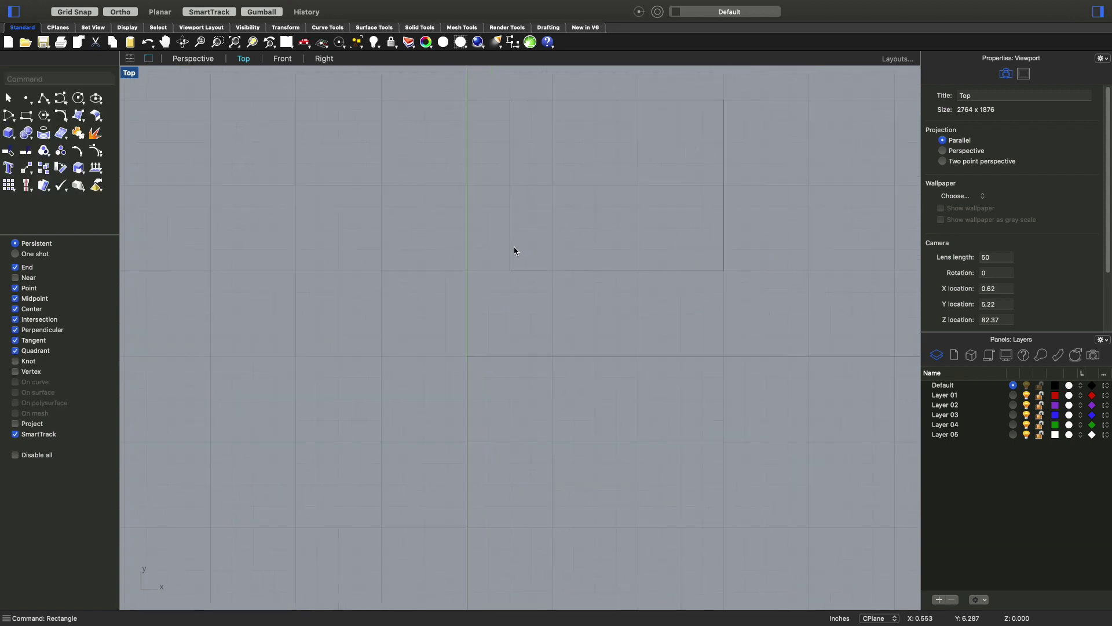
right_drag(453, 145, 423, 236)
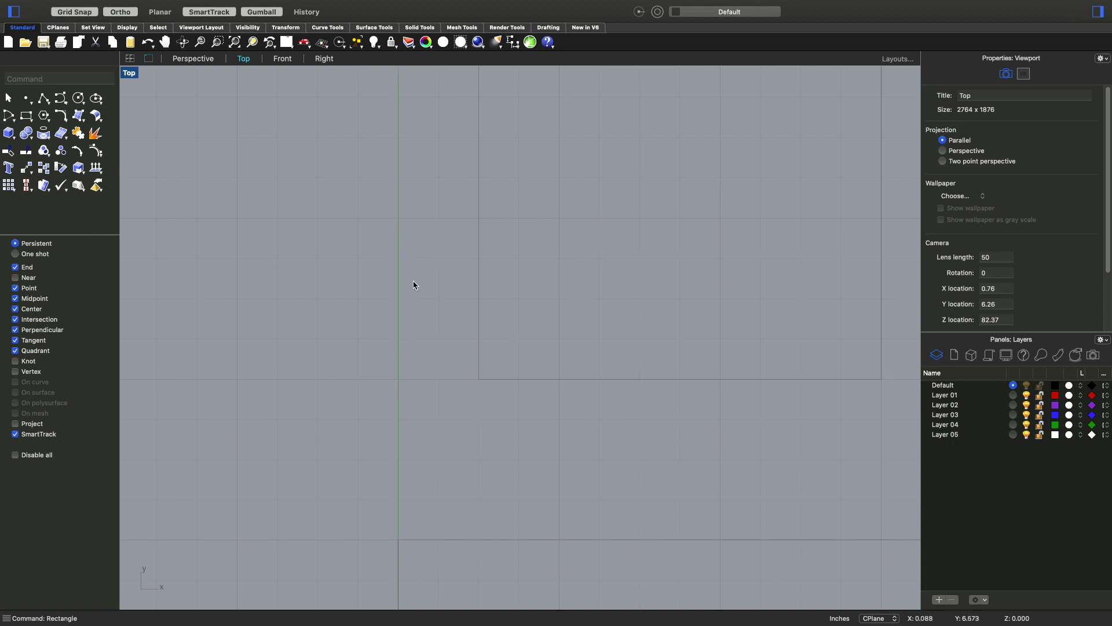
scroll(580, 220, down, 5)
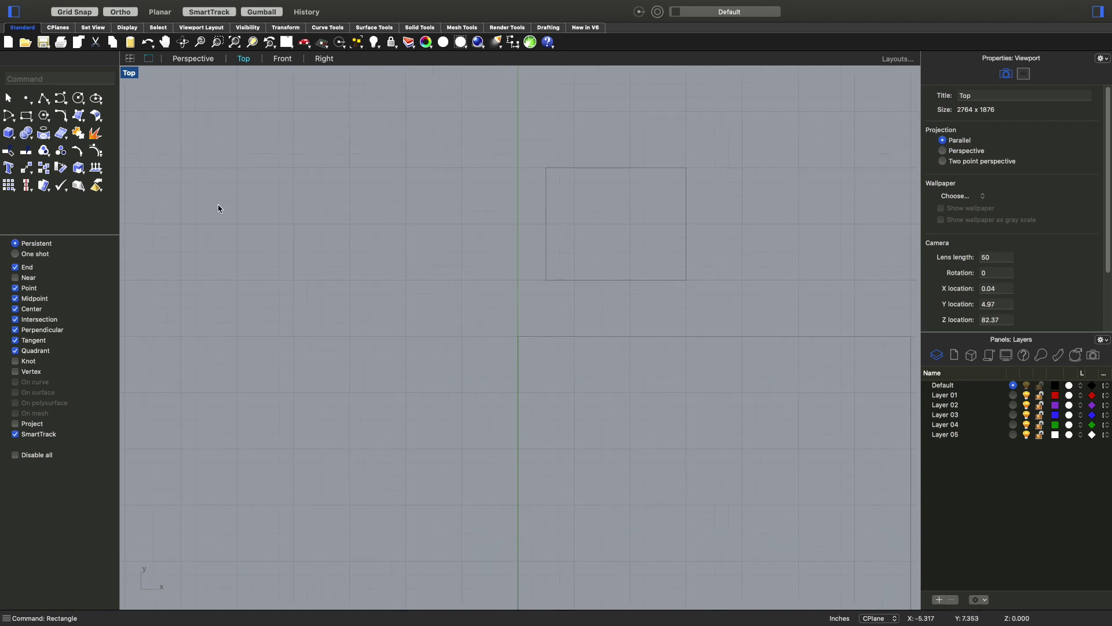
click(76, 12)
click(113, 13)
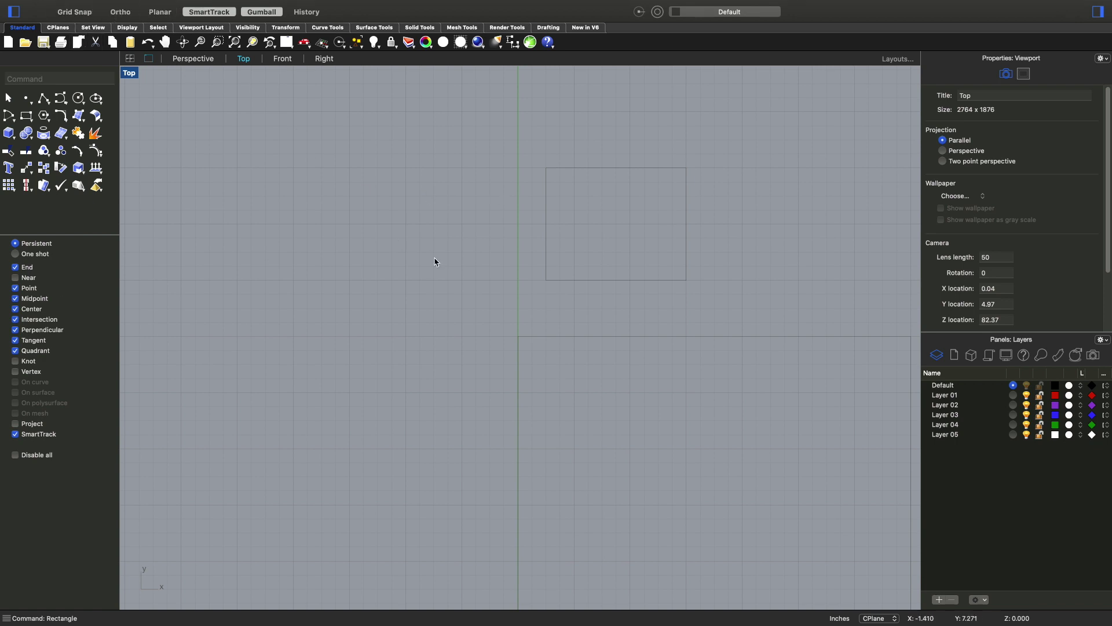
click(121, 13)
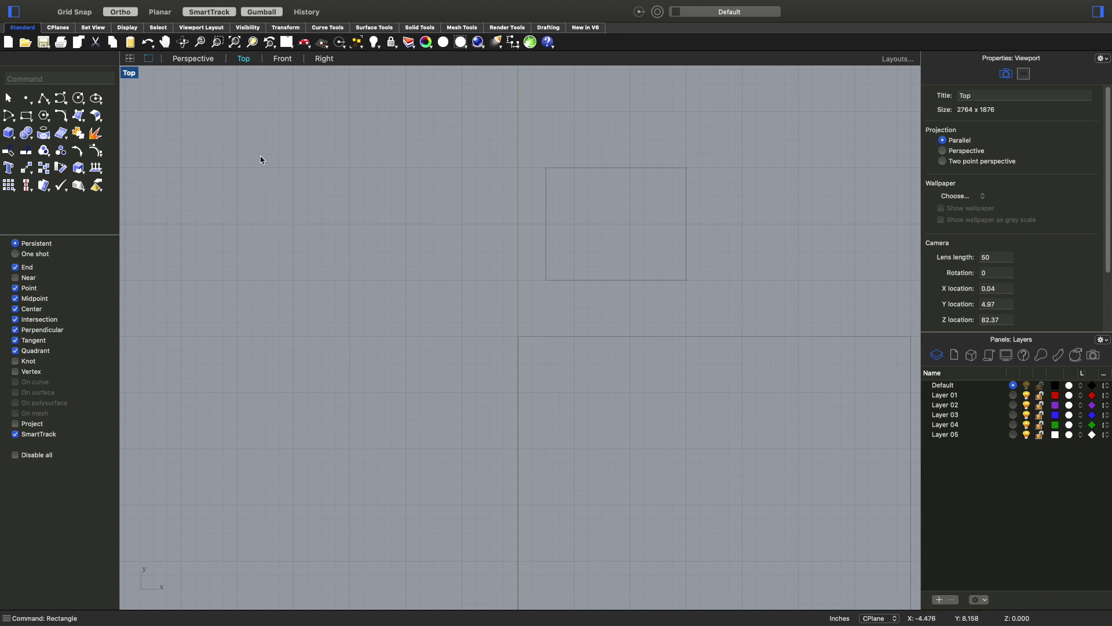
click(131, 15)
Start a line to the left of the small rectangle, toggle Ortho several times to compare free and constrained directions, and cancel the line.
text(line)
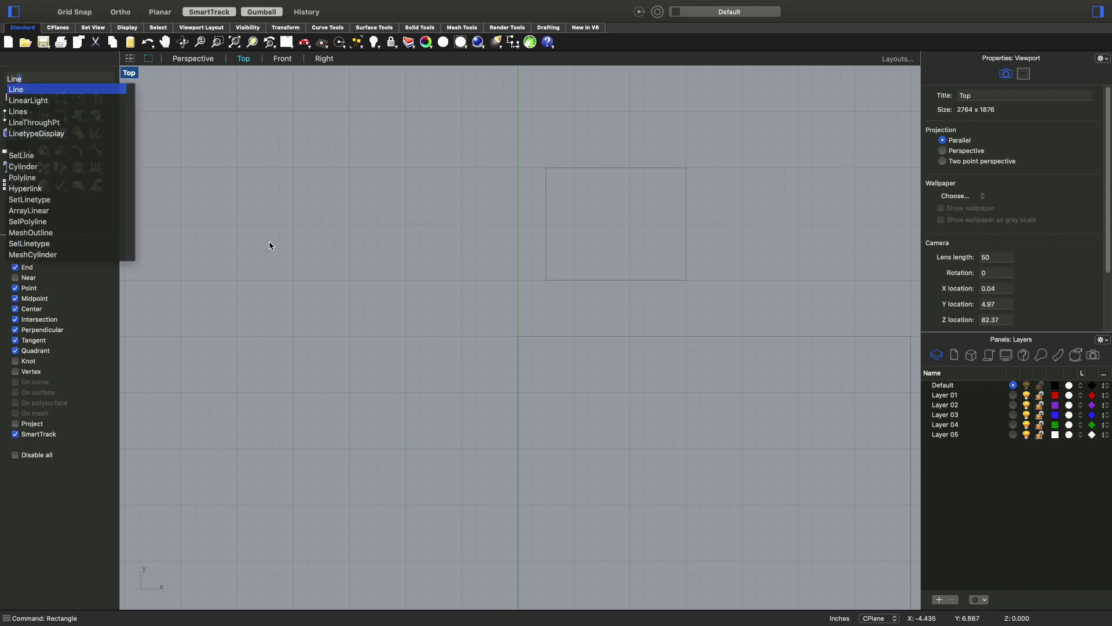
key(Return)
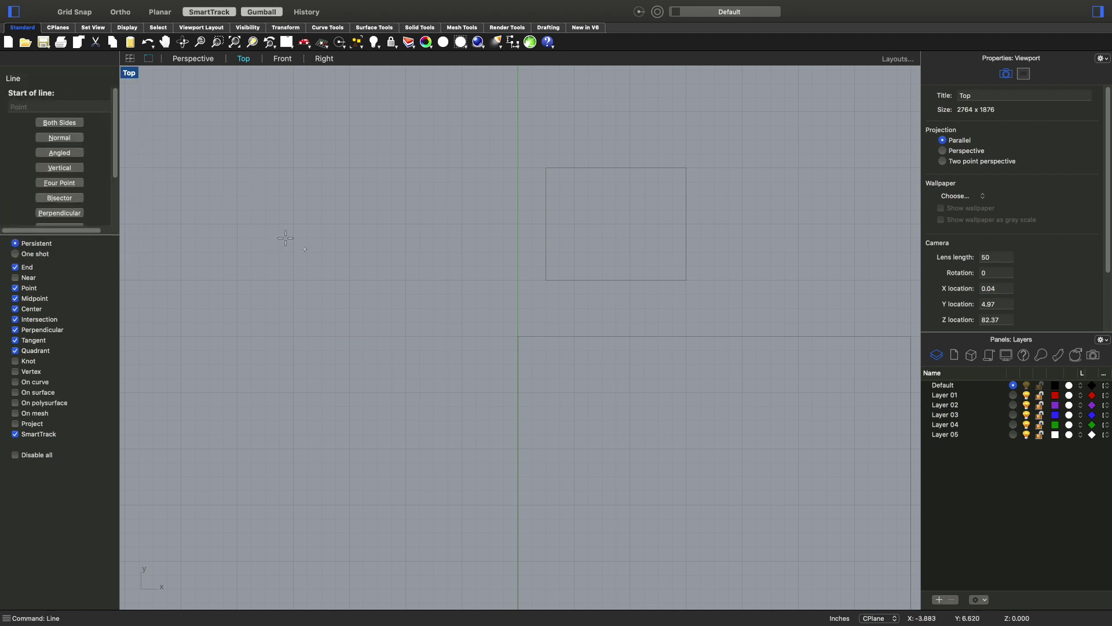
click(238, 226)
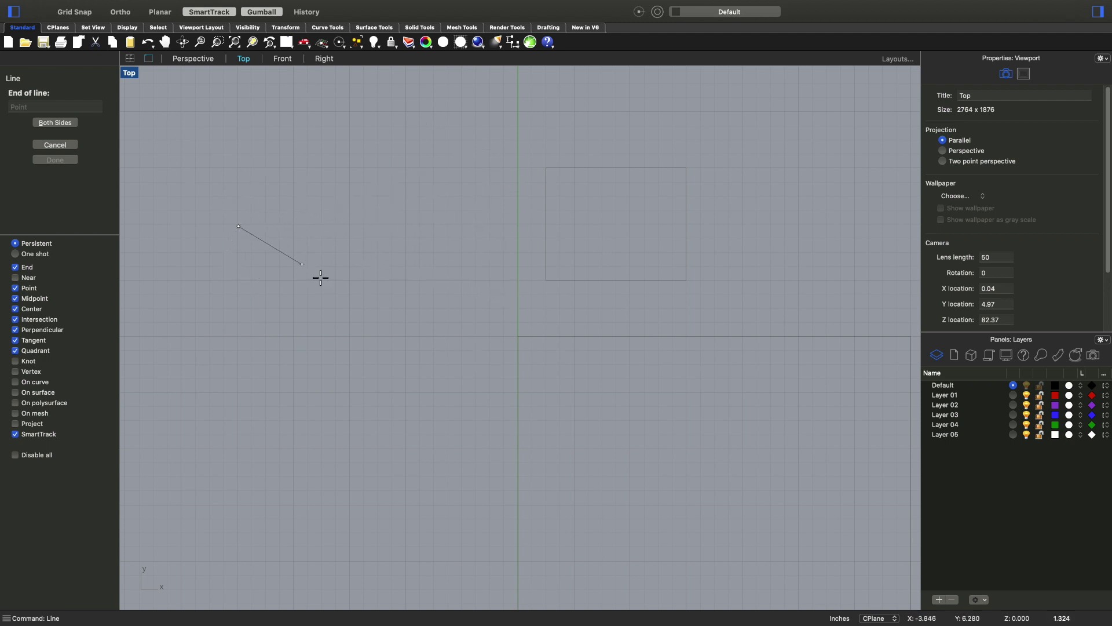
key(F8)
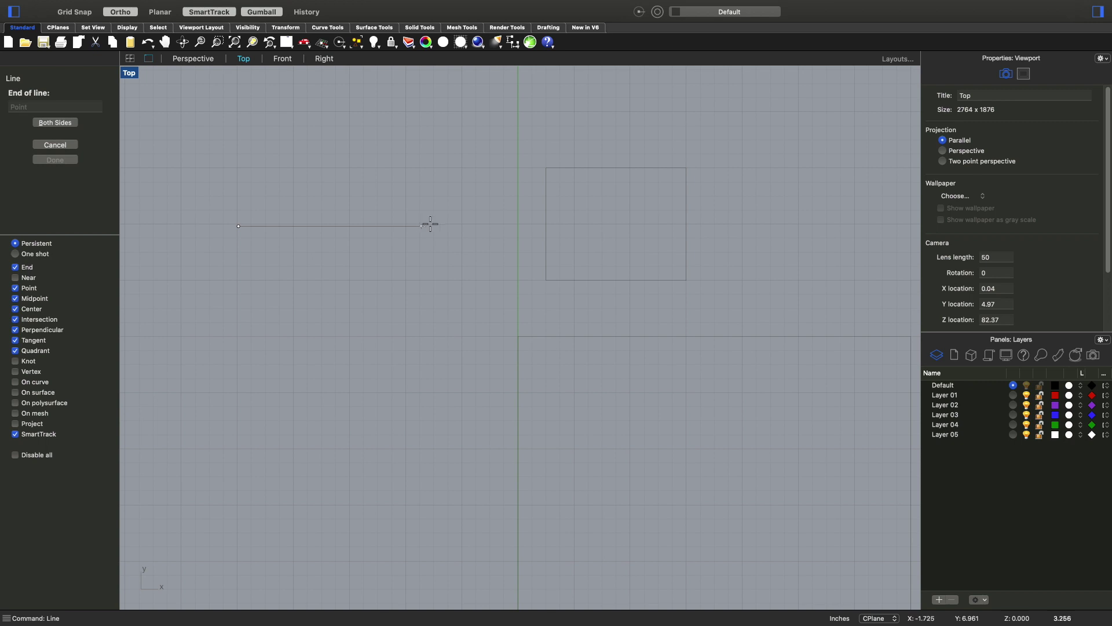
key(F8)
key(F8)
key(F8)
key(Escape)
Turn on Ortho, test it by starting a second line to the left of the small rectangle, and cancel that line.
click(121, 14)
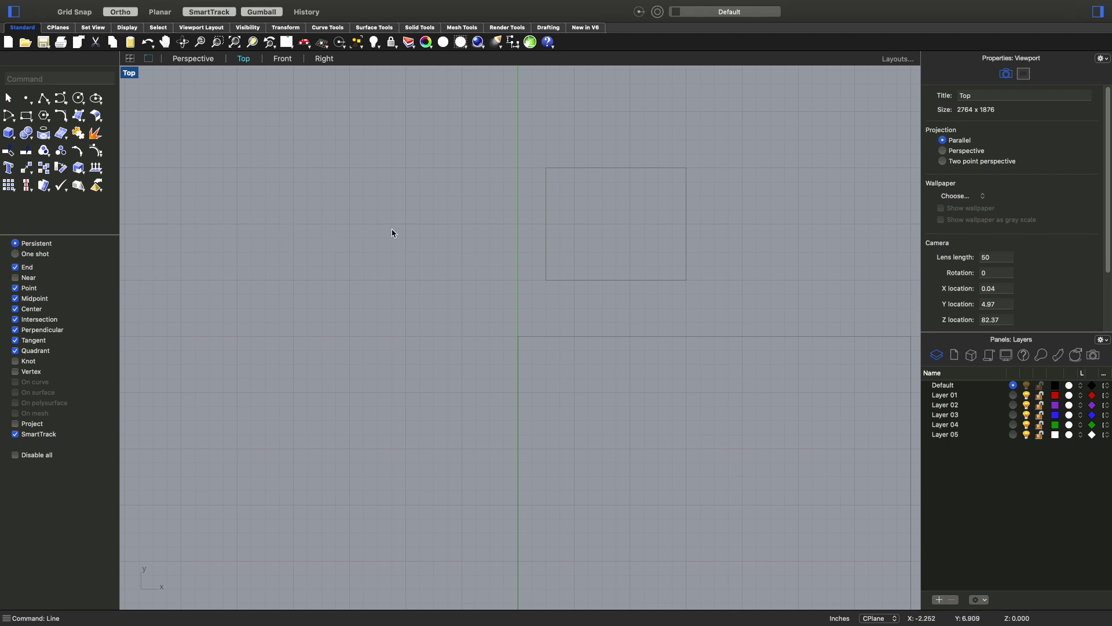
text(LiNe)
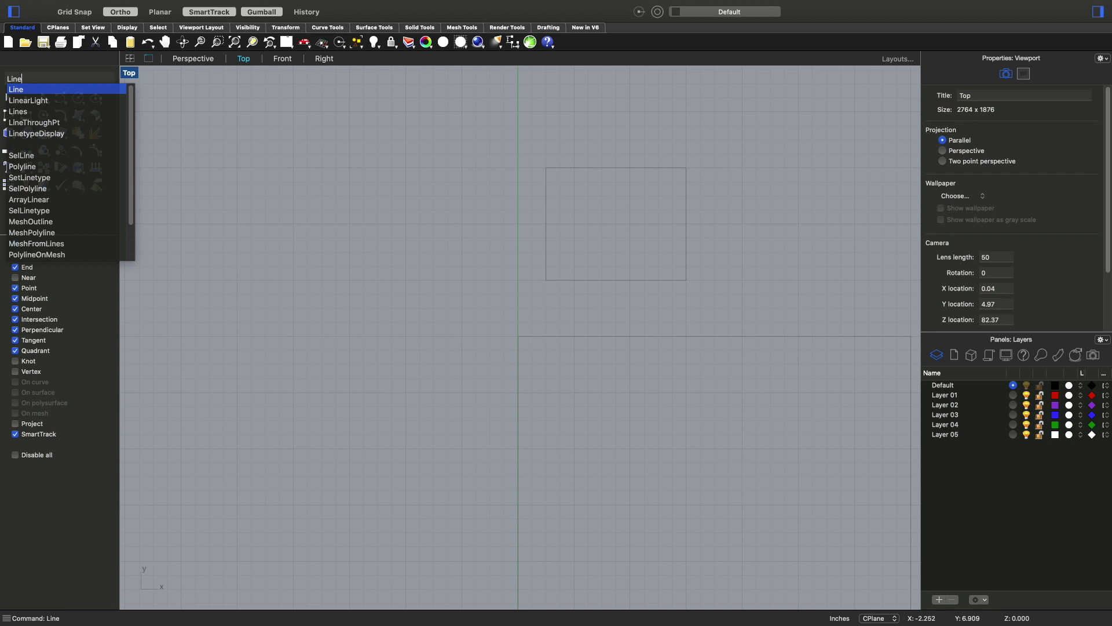
key(Return)
click(250, 242)
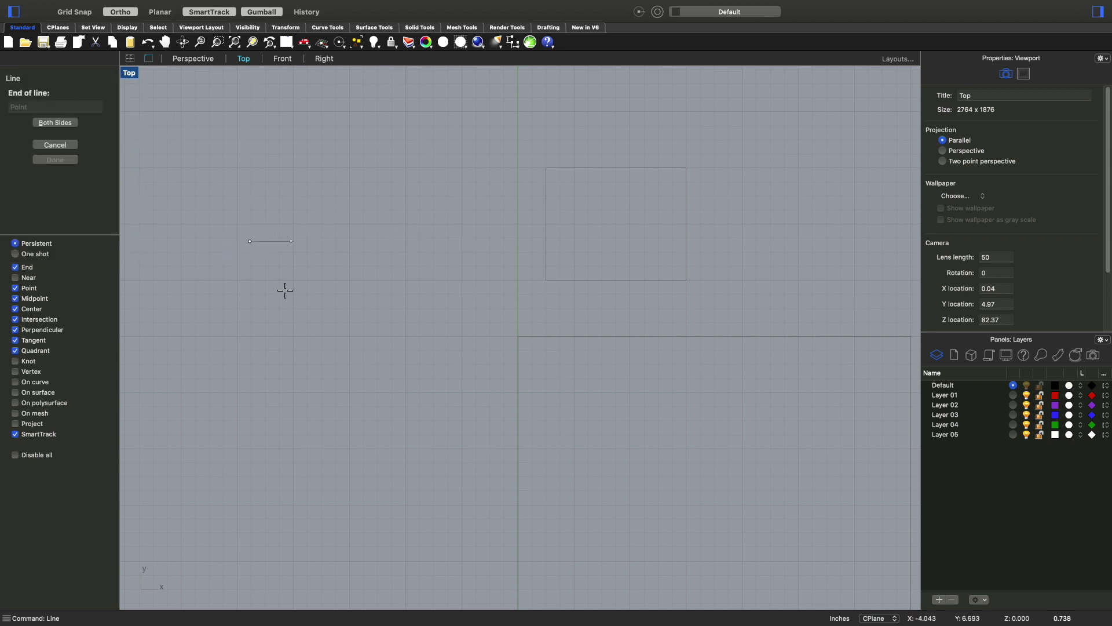
key(Escape)
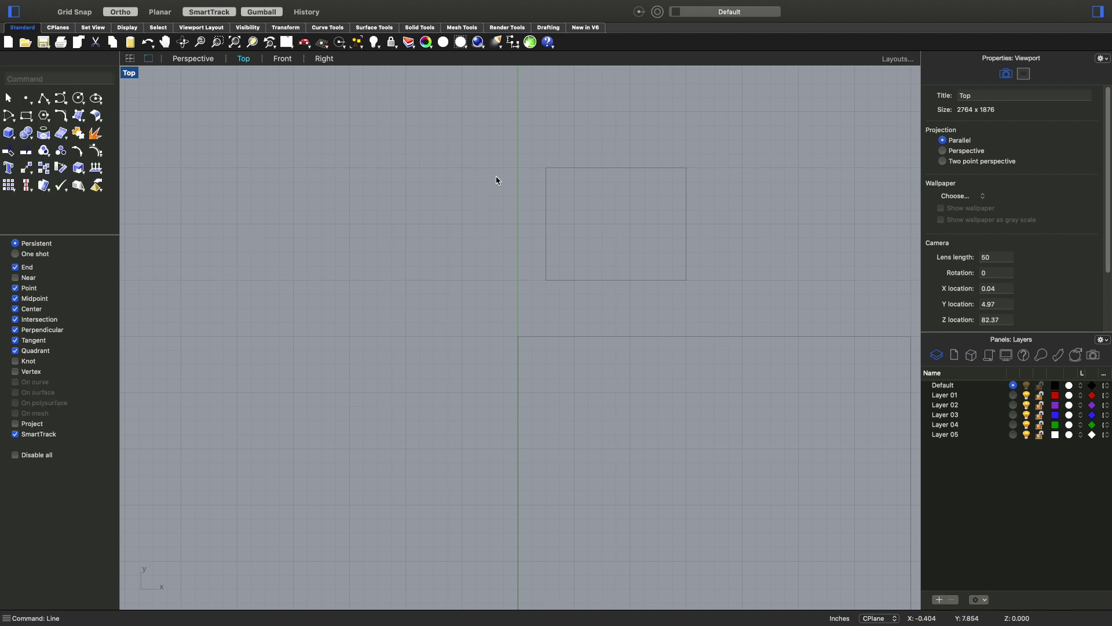
Switch SmartTrack off and on again, leaving it enabled.
click(207, 12)
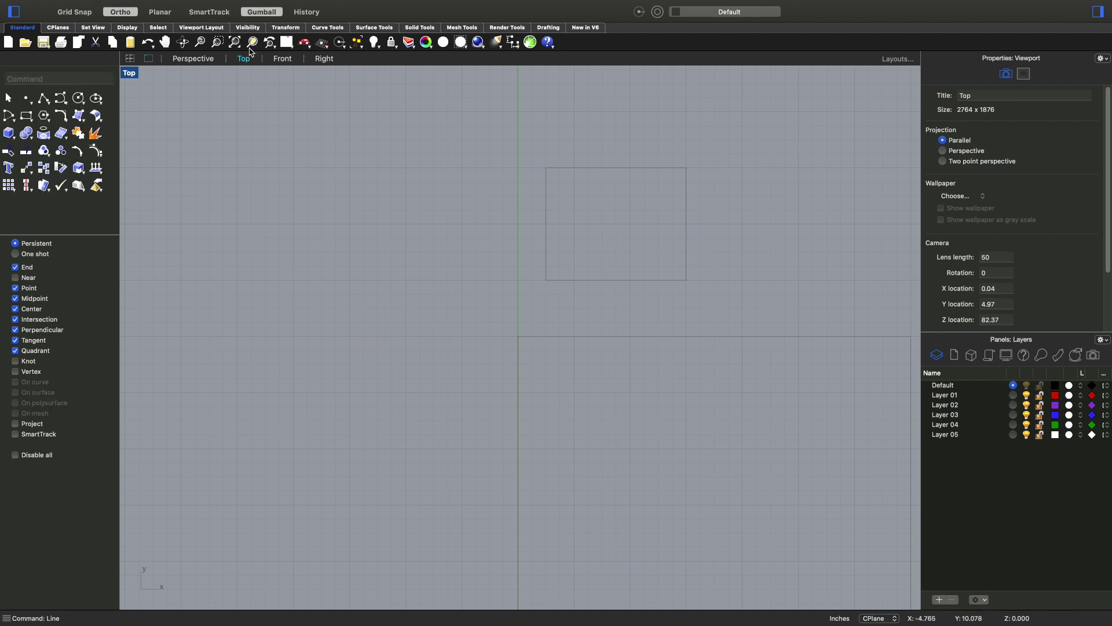
click(218, 14)
click(212, 14)
click(212, 14)
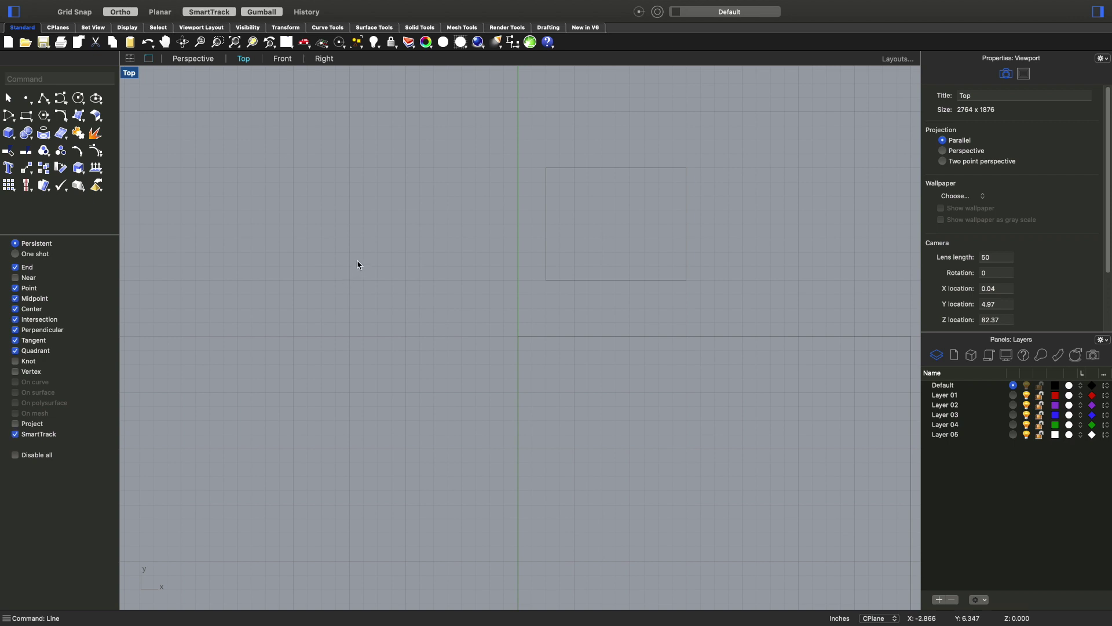
Draw a horizontal line from the small rectangle's lower-left corner to the point directly above the large rectangle's upper-left corner.
text(Line)
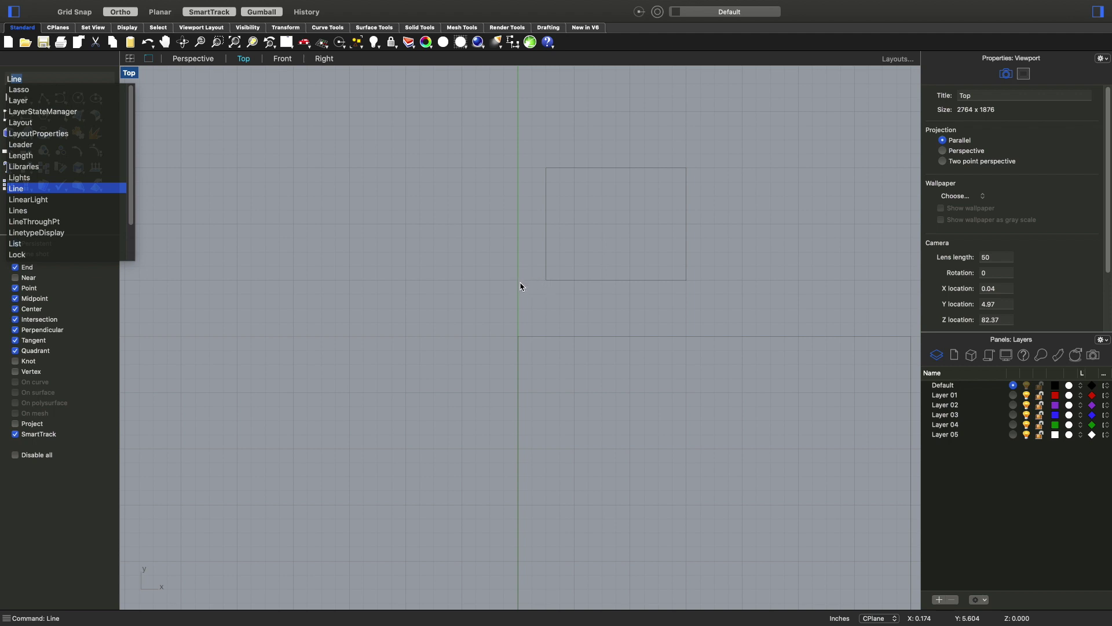
key(Return)
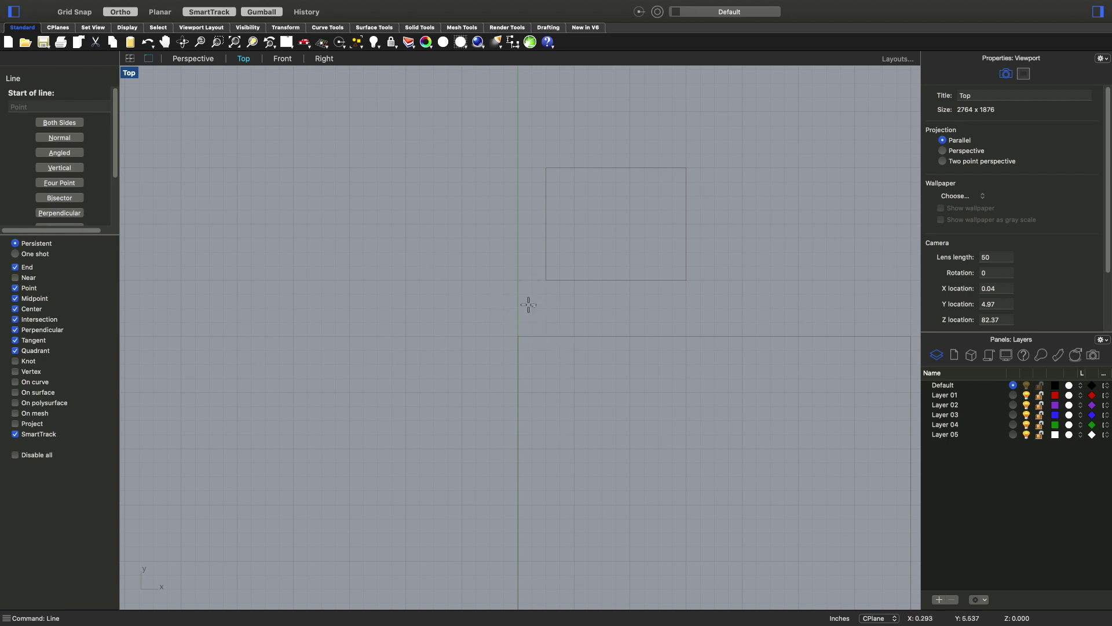
click(547, 280)
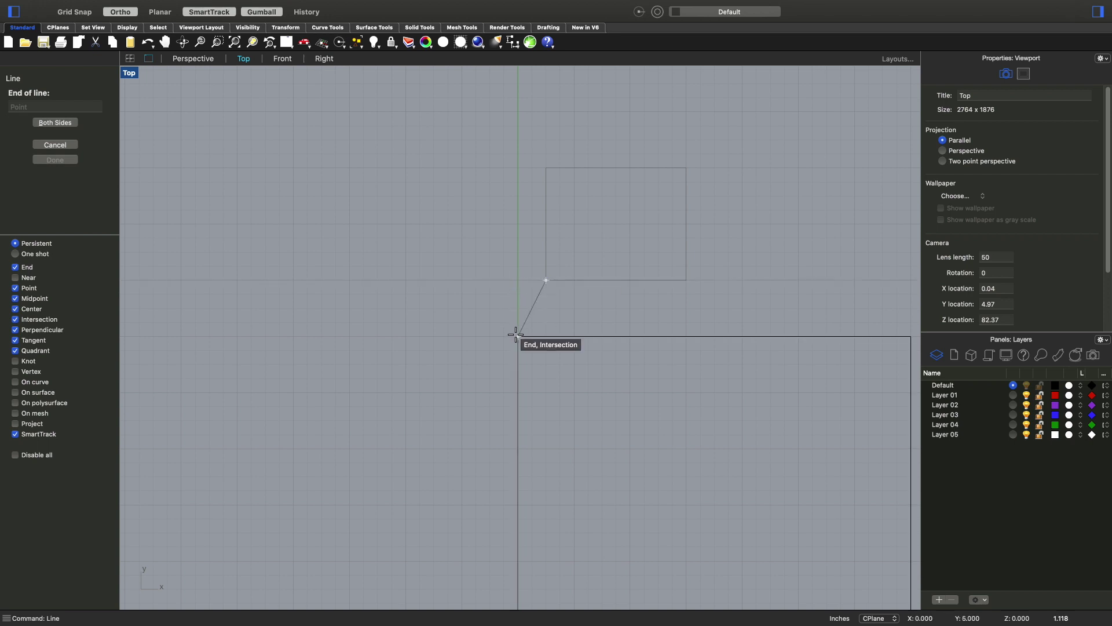
click(516, 280)
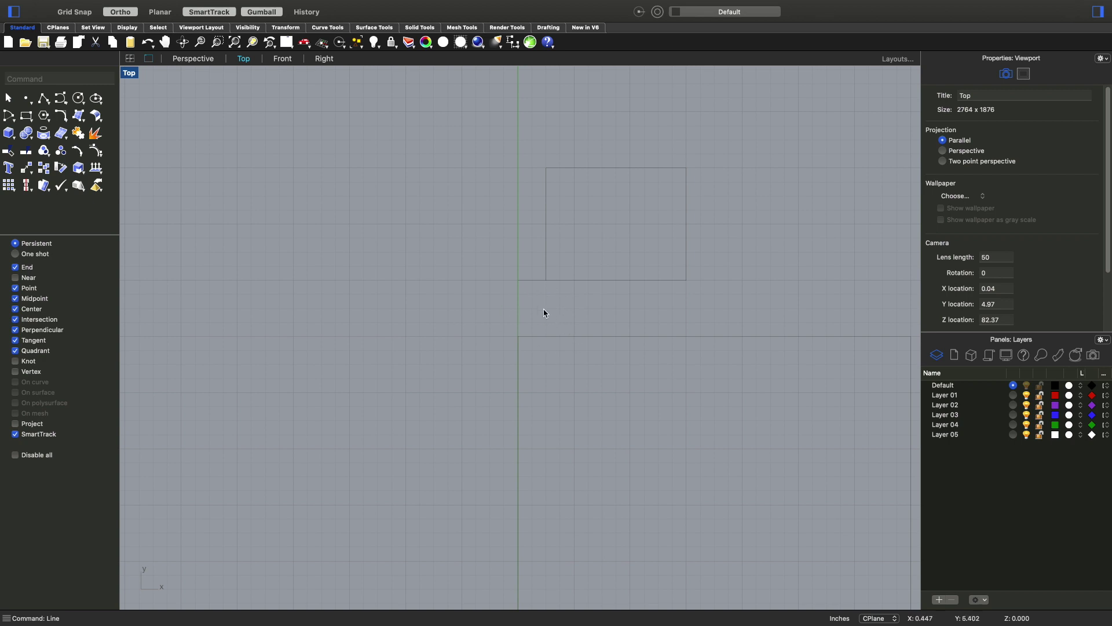
click(529, 280)
click(430, 328)
Switch Gumball off and back on, and briefly select the small rectangle to check its handles.
click(272, 16)
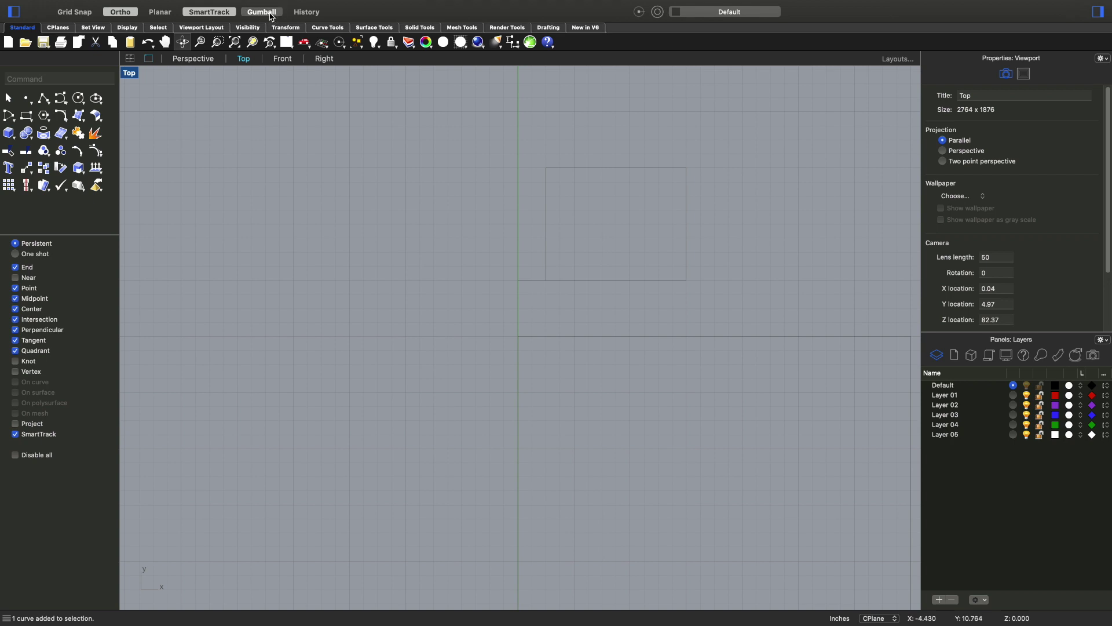
click(272, 16)
click(547, 221)
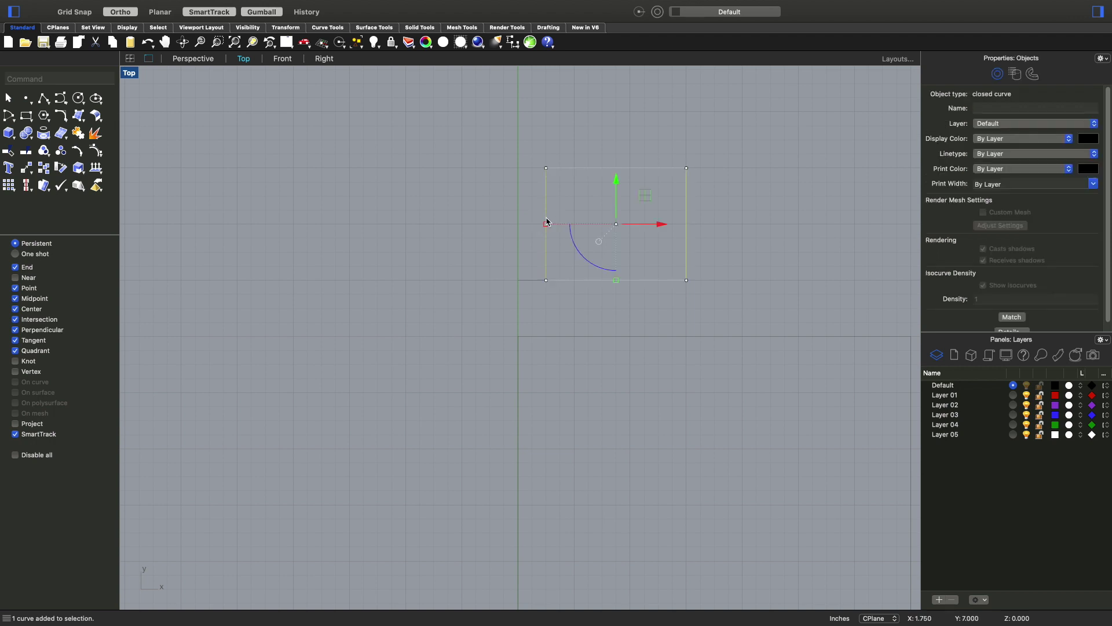
click(526, 175)
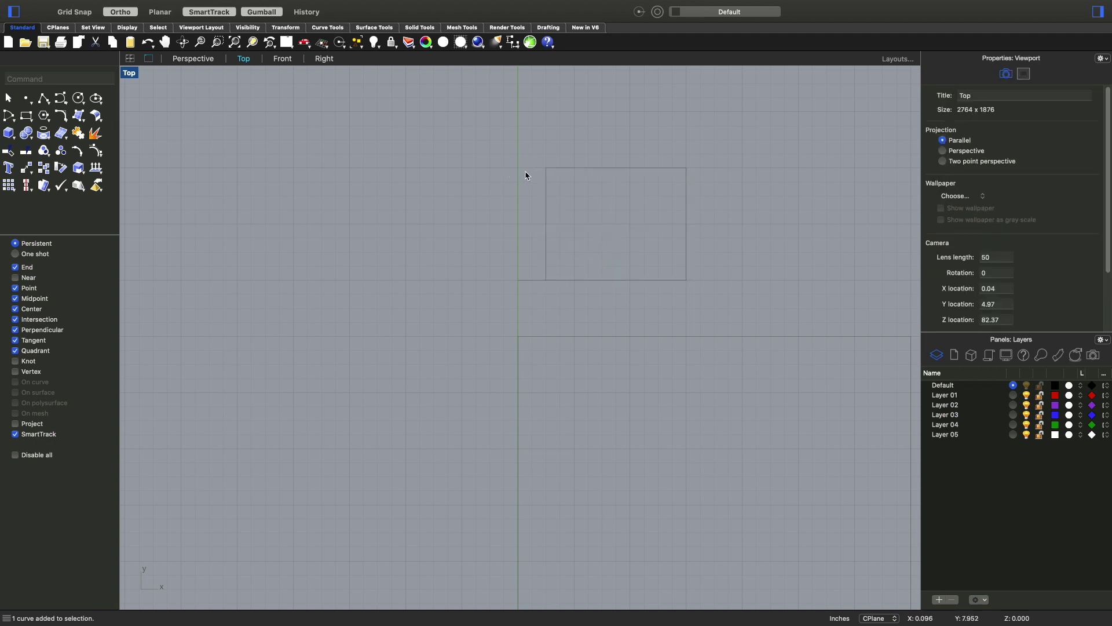
Move the small rectangle about 3.5 inches in negative X and slightly up in Y with the Gumball.
click(548, 213)
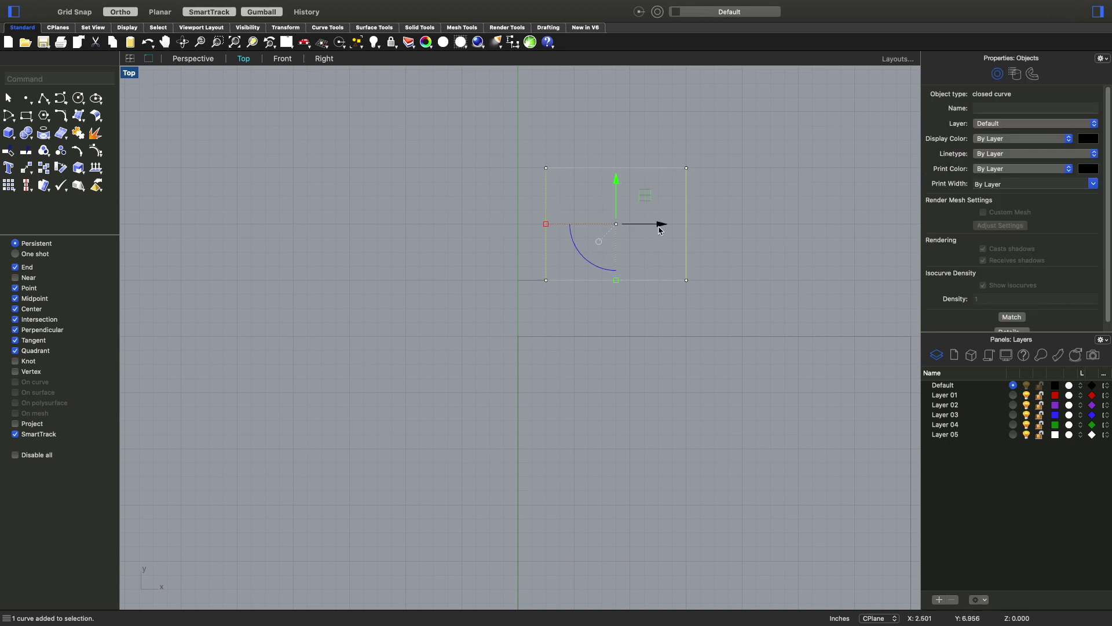
drag(662, 227, 445, 238)
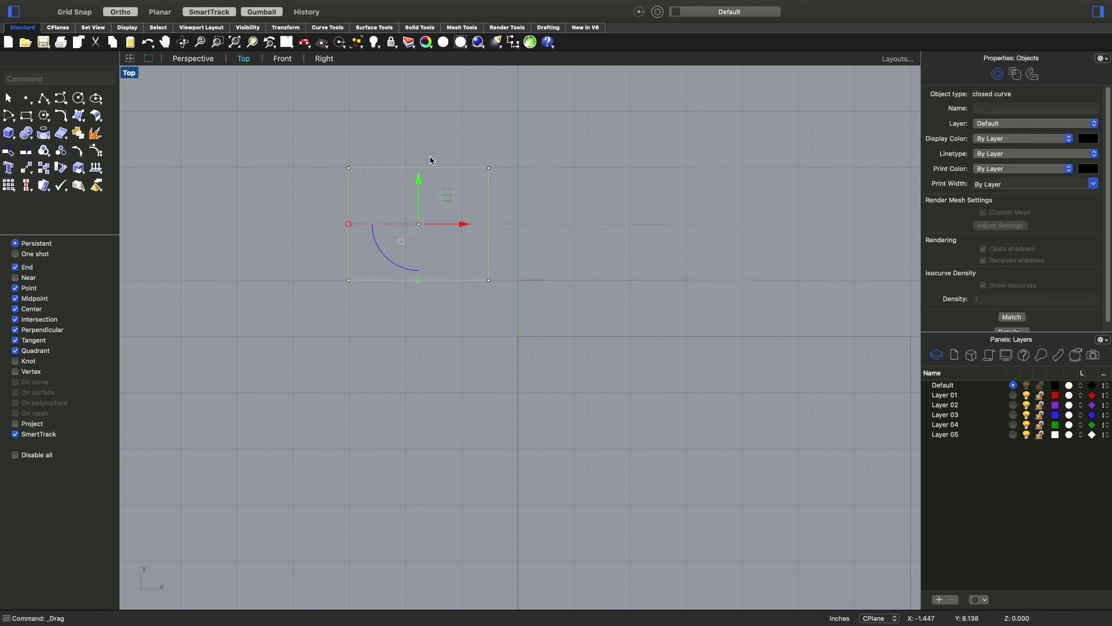
mouse_move(418, 180)
mouse_down()
mouse_move(407, 110)
mouse_move(397, 189)
mouse_move(405, 177)
mouse_up()
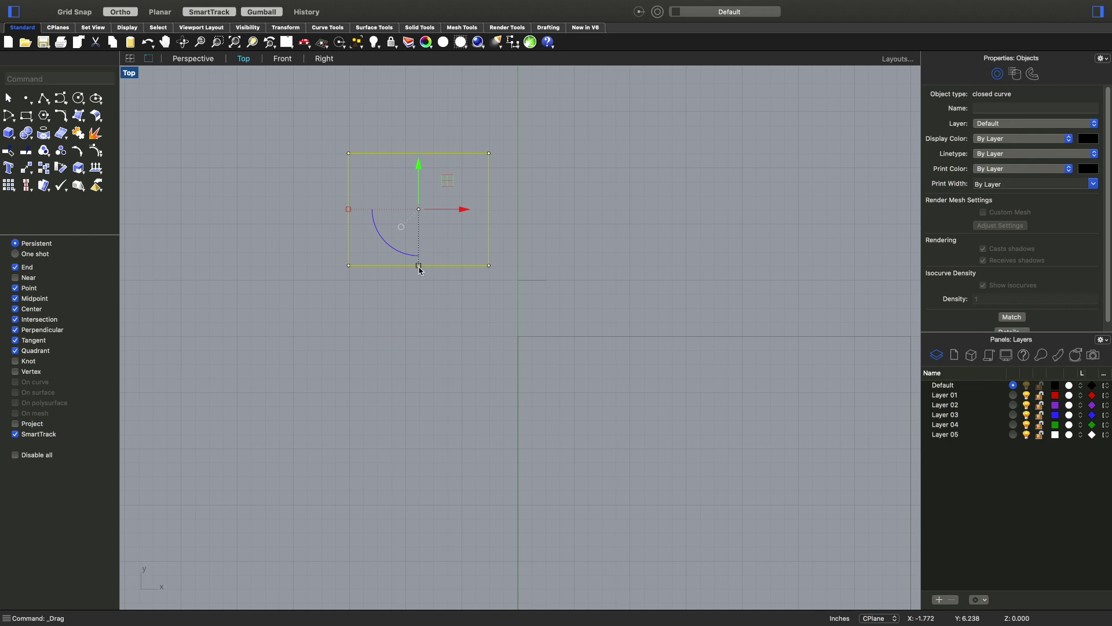
Enlarge the moved rectangle in both directions with the Gumball scale handles, and rotate it 90 degrees counterclockwise.
drag(419, 268, 412, 337)
drag(348, 209, 282, 209)
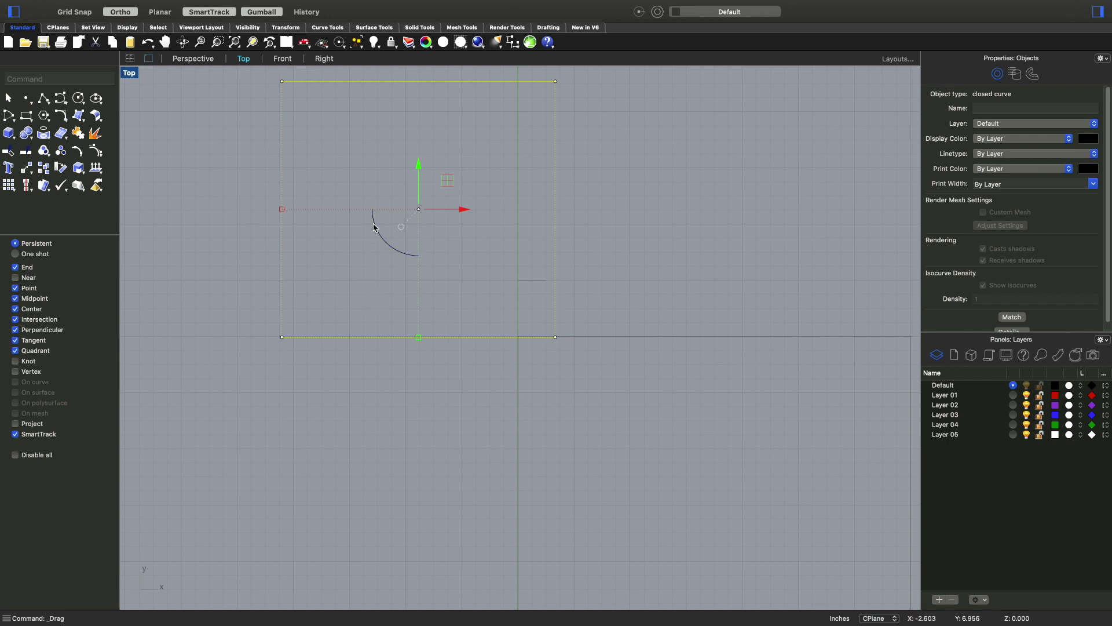
drag(373, 219, 768, 296)
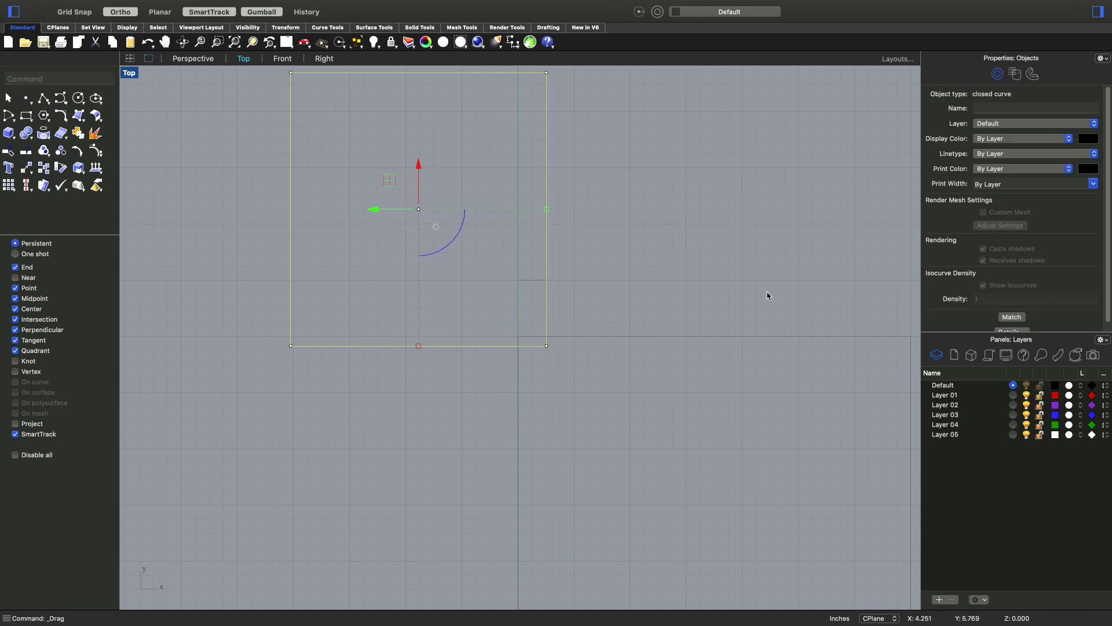
Start a line, disable and re-enable all object snaps, and try placing its start point at the center of the upper rectangle.
click(606, 253)
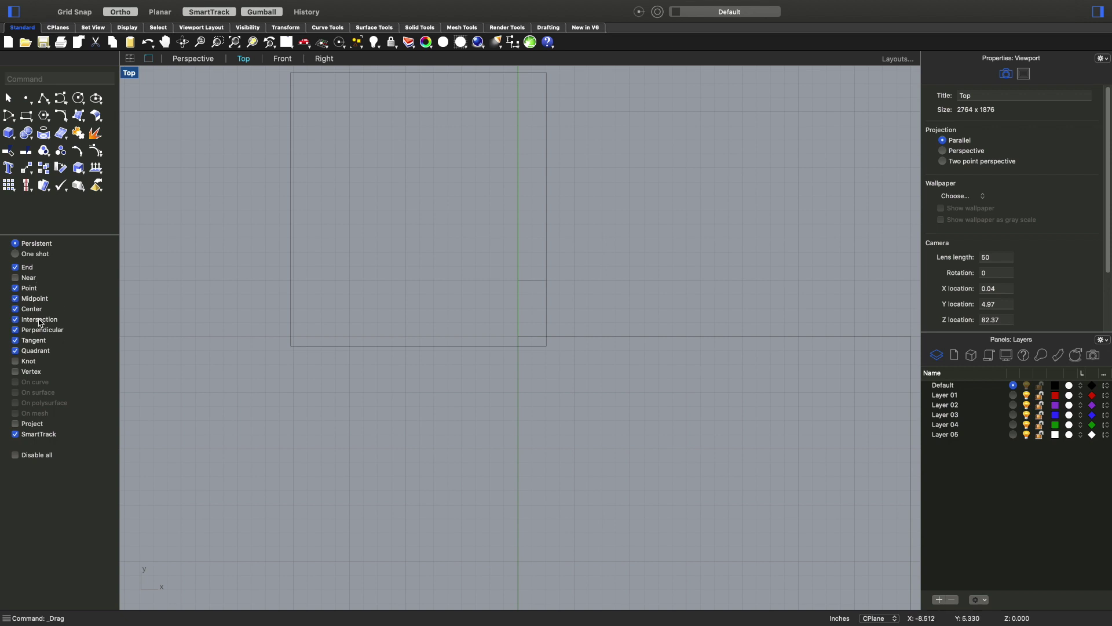
text(LiNe)
key(Return)
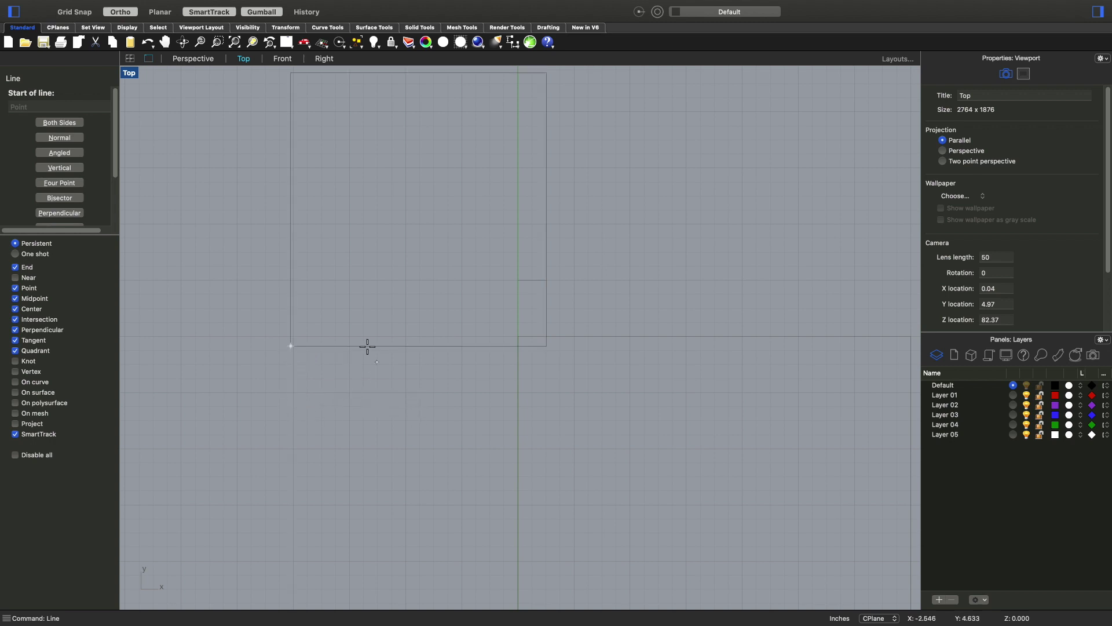
click(36, 455)
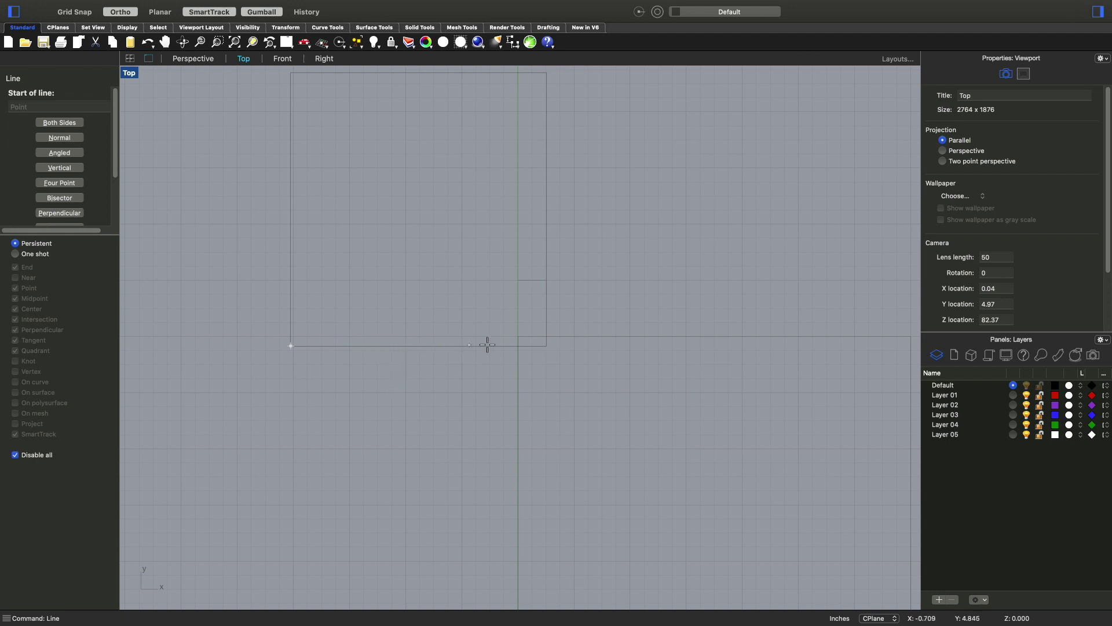
click(19, 456)
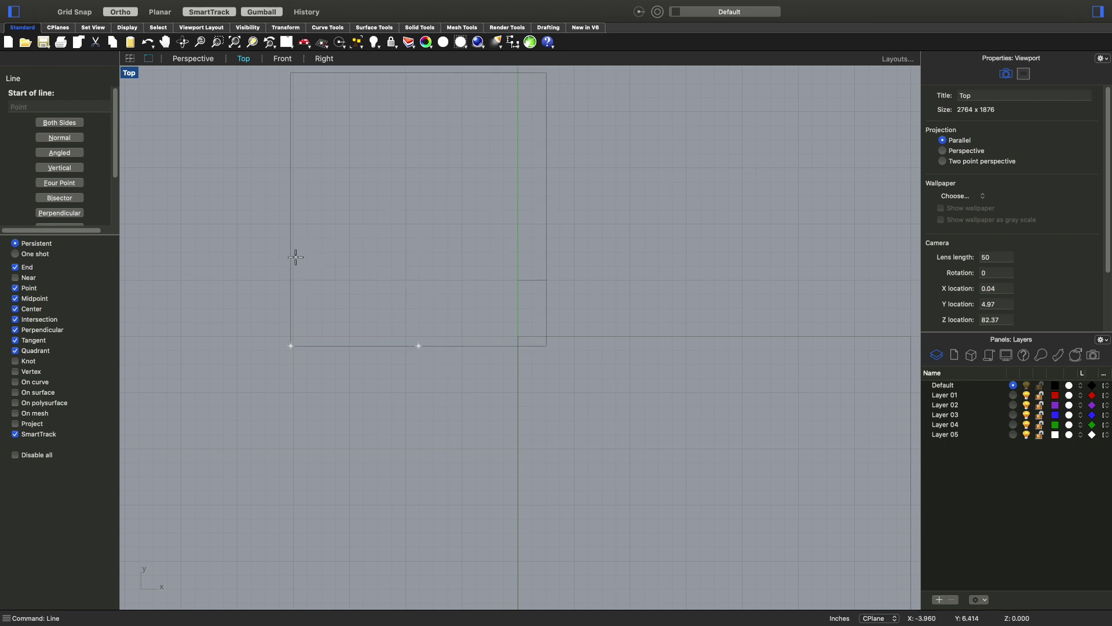
click(290, 295)
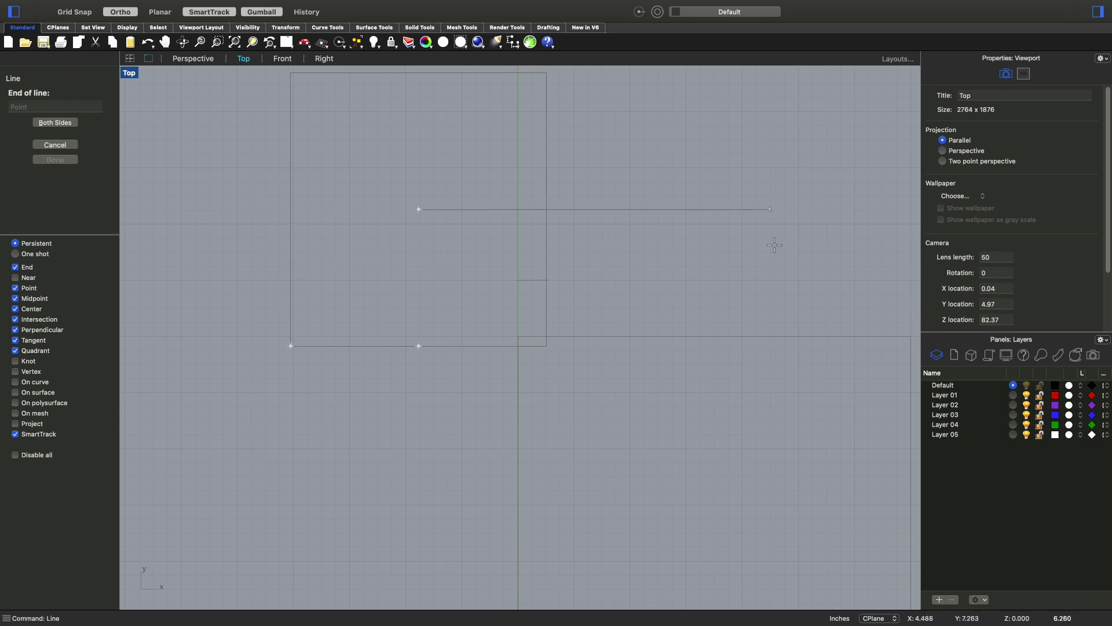
click(514, 270)
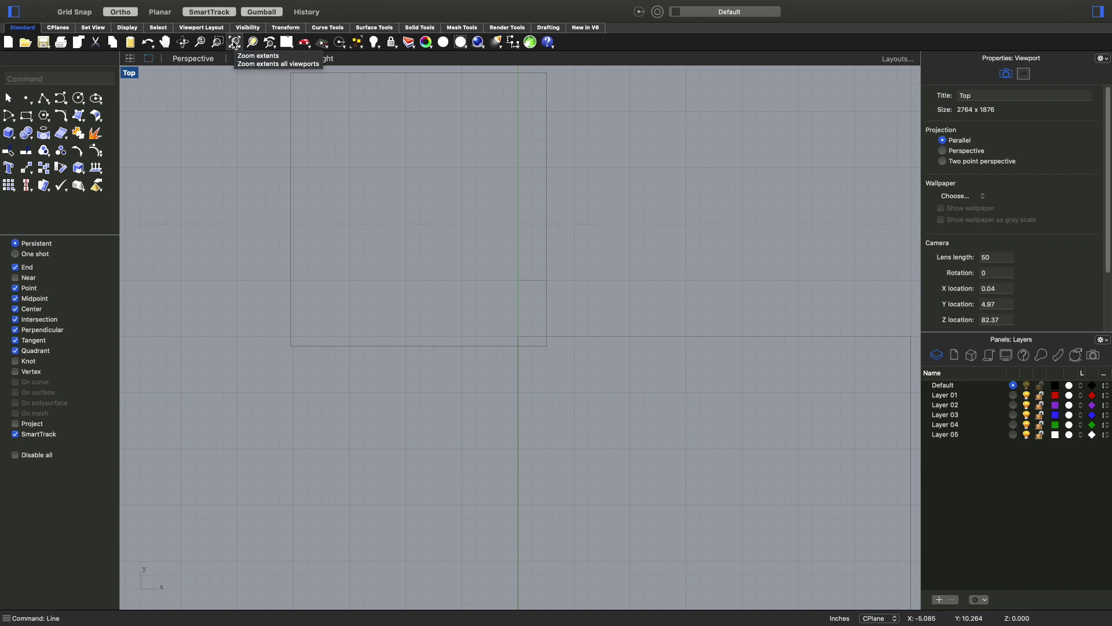
Zoom to extents in the Top and Perspective viewports and orbit around both rectangles in Perspective.
click(234, 43)
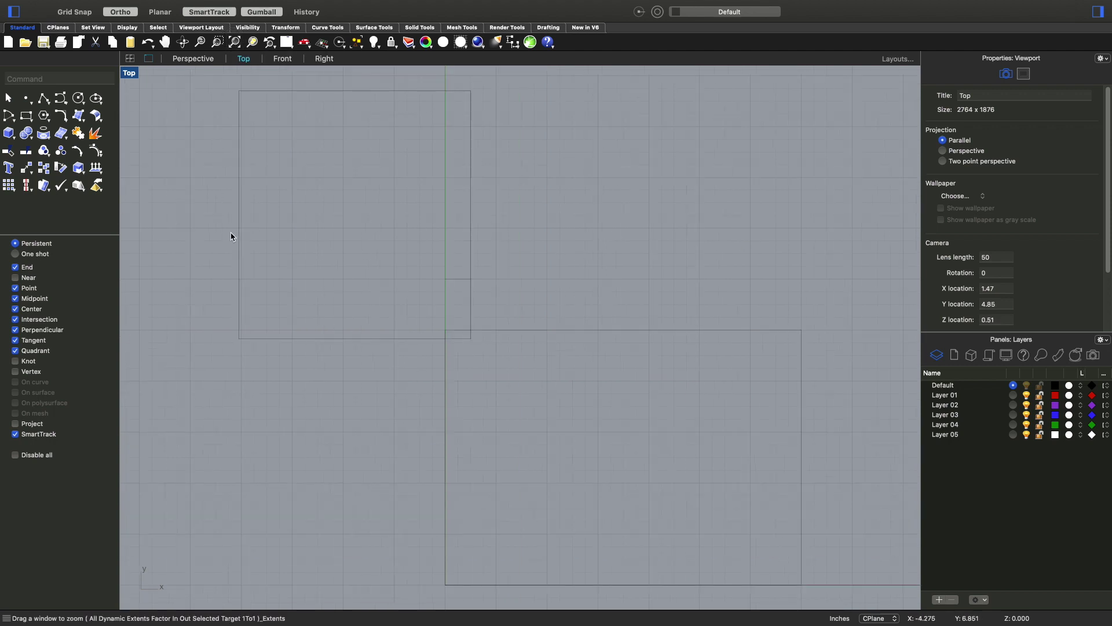
click(190, 63)
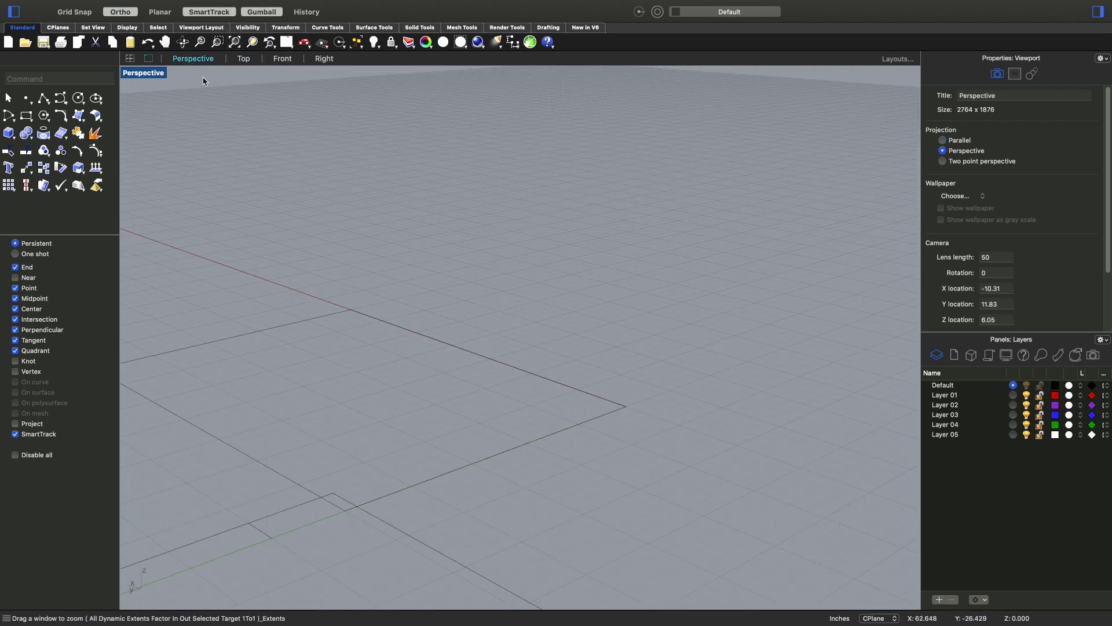
right_drag(464, 265, 536, 333)
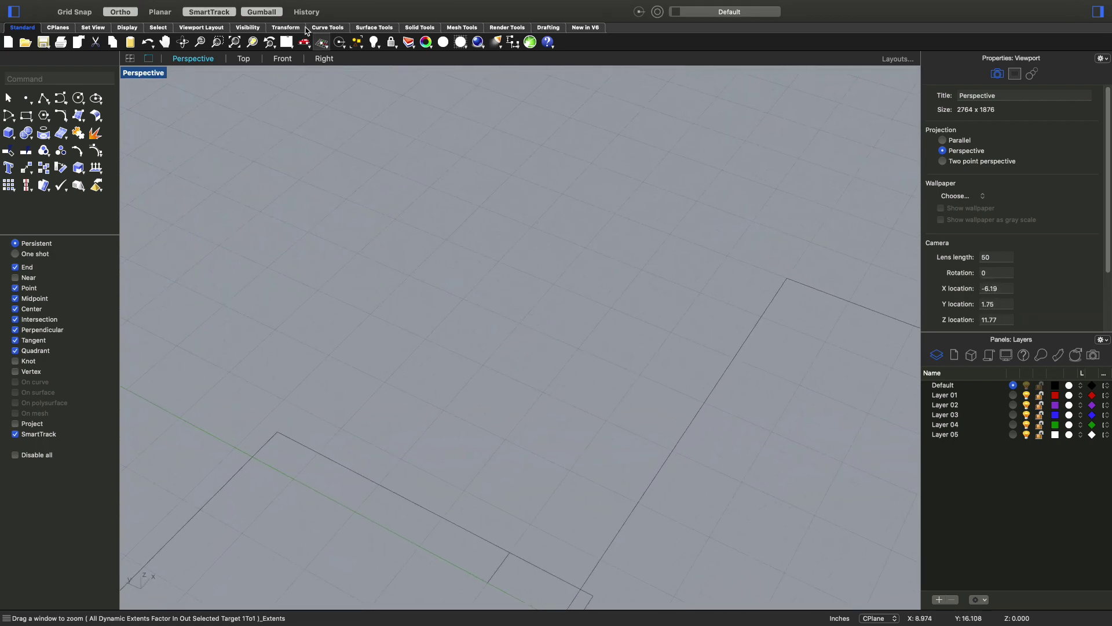
click(235, 42)
right_drag(514, 410, 381, 394)
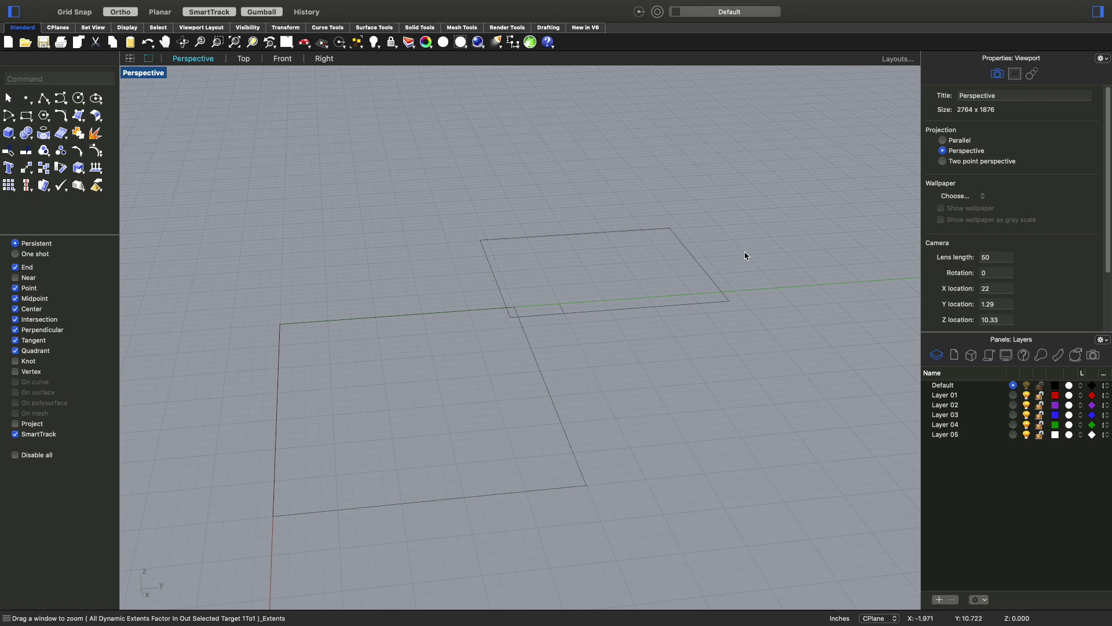
Run the Zoom command with the Extents option in the Perspective viewport.
text(e)
key(Escape)
text(ZoomEXTENTS)
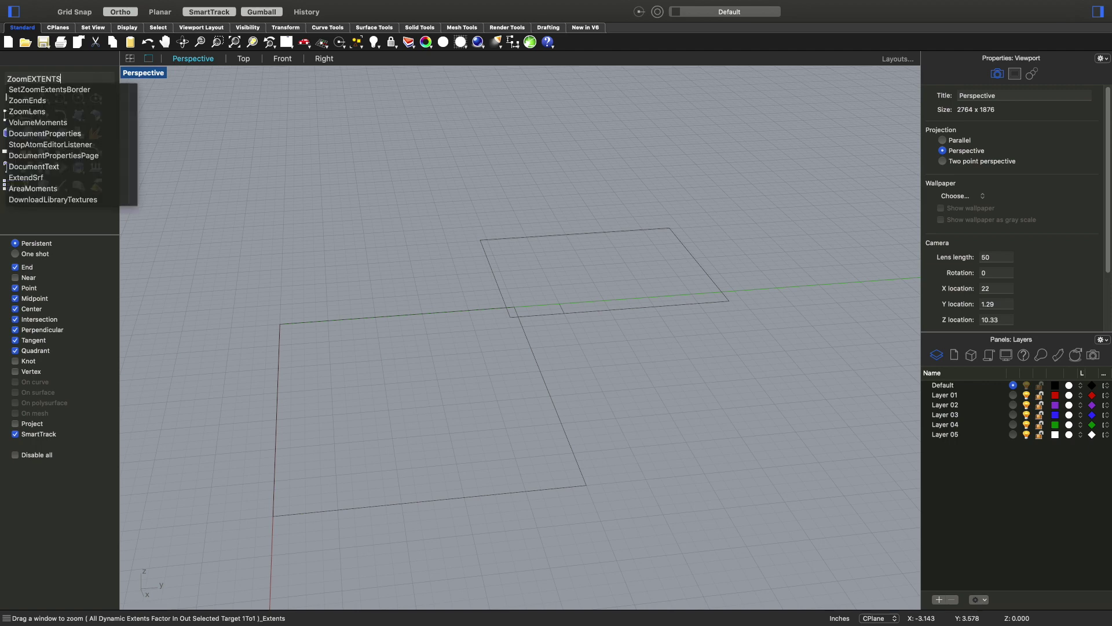
key(BackSpace)
key(BackSpace)
key(BackSpace)
key(BackSpace)
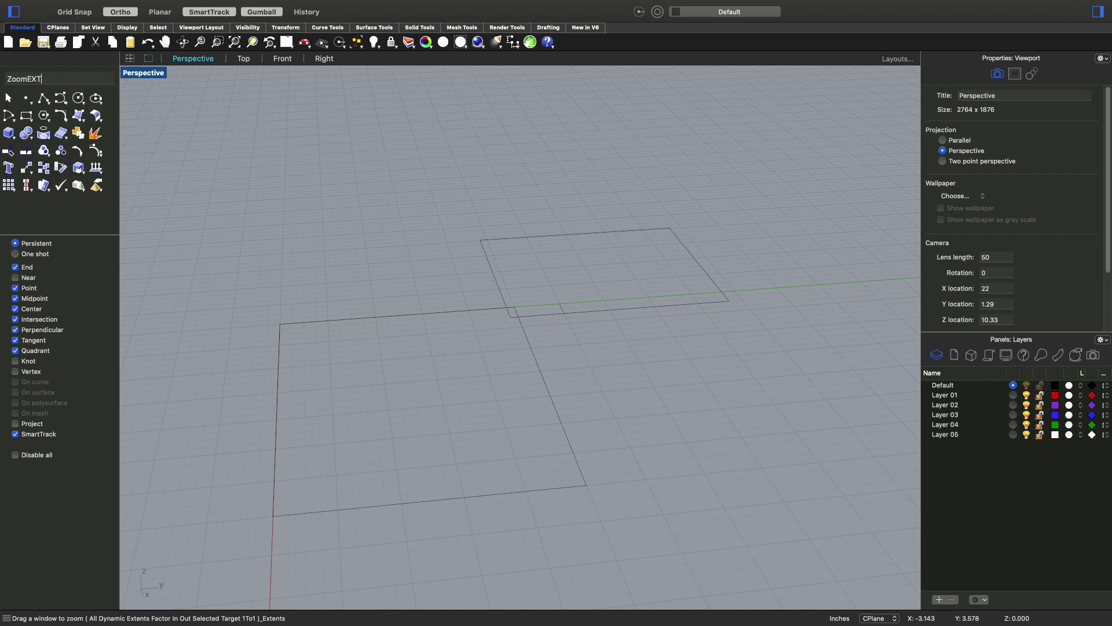
key(Return)
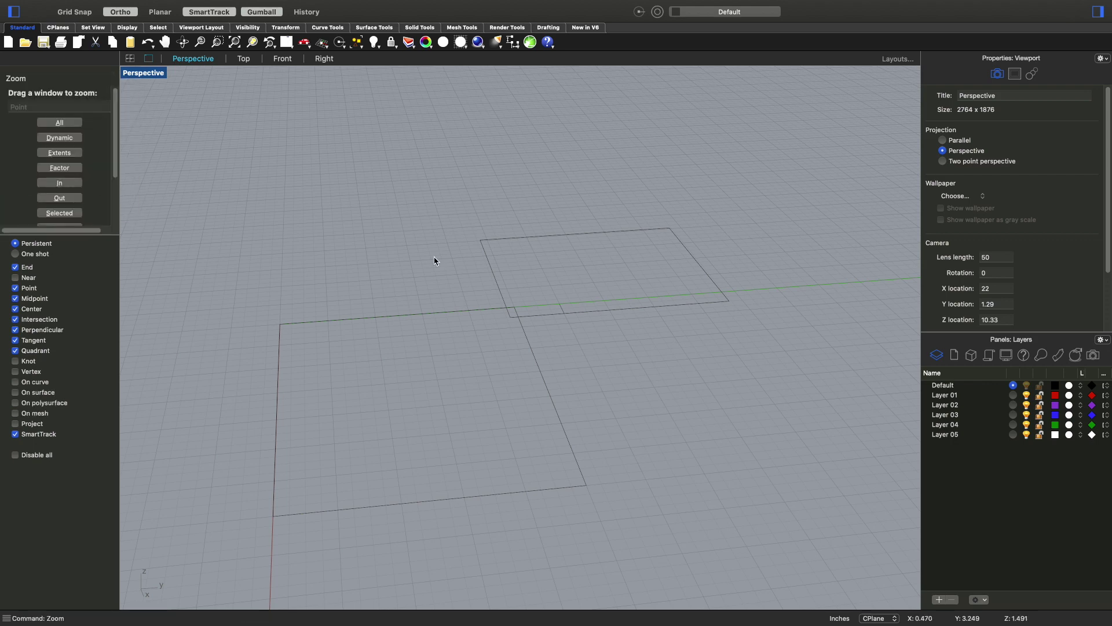
click(79, 153)
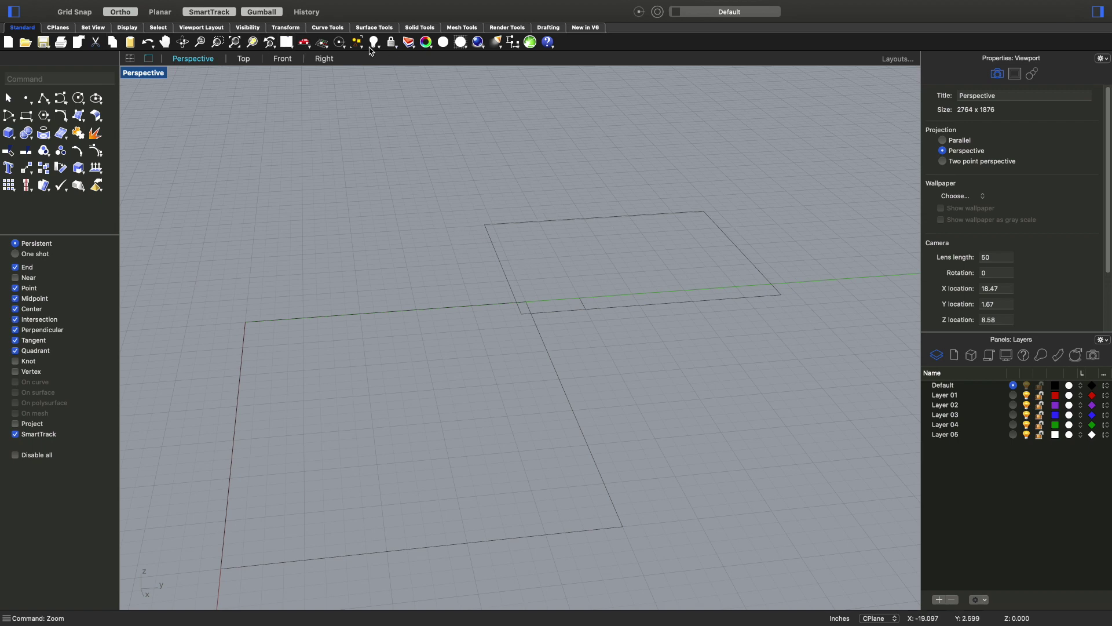
Hide the smaller rectangle and show it again.
click(502, 270)
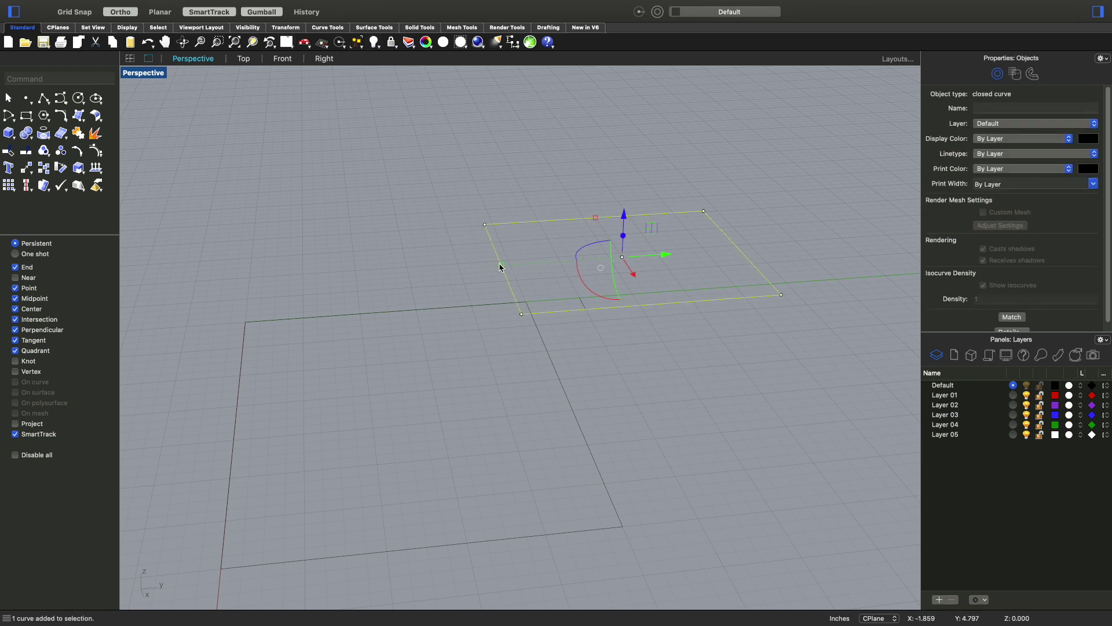
click(373, 42)
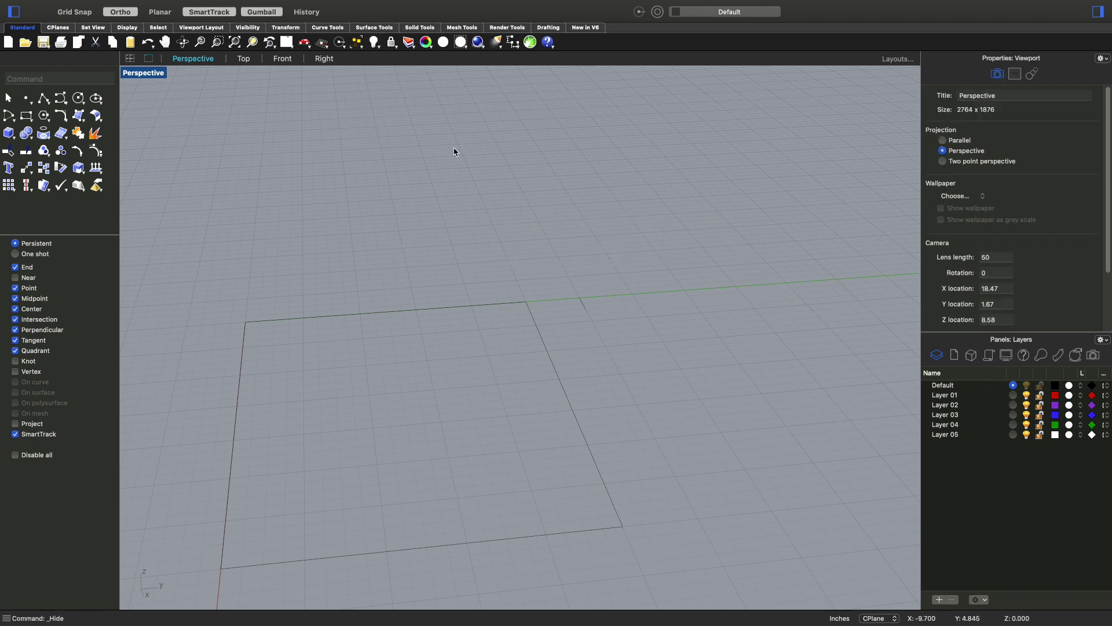
right_click(374, 44)
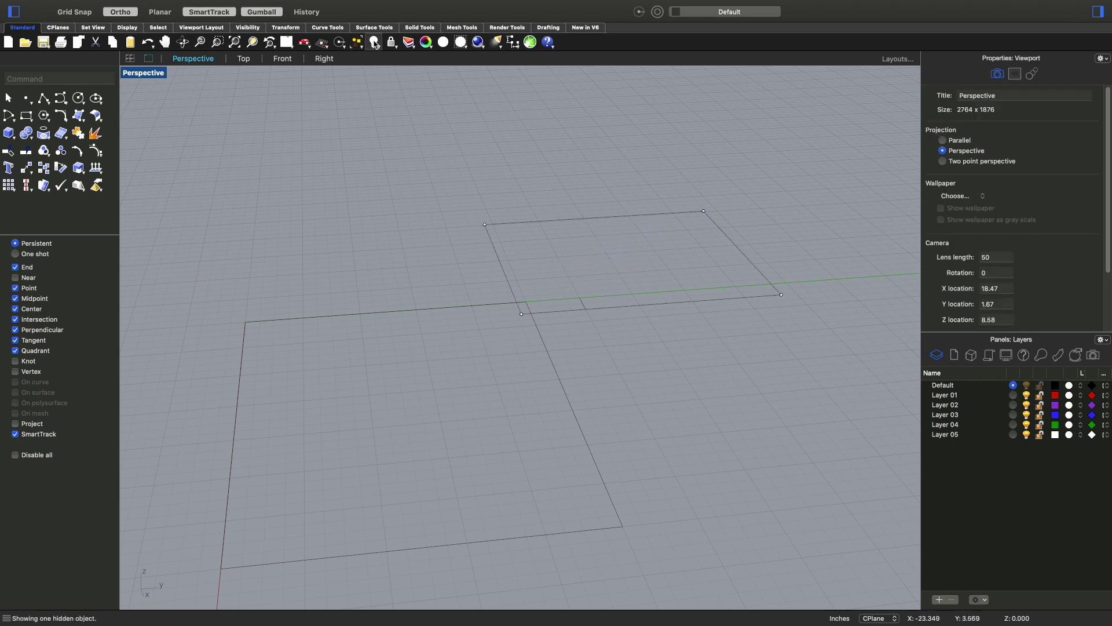
Hide both rectangles, zoom to the extents of the remaining short line, and show the hidden rectangles again.
scroll(488, 361, up, 5)
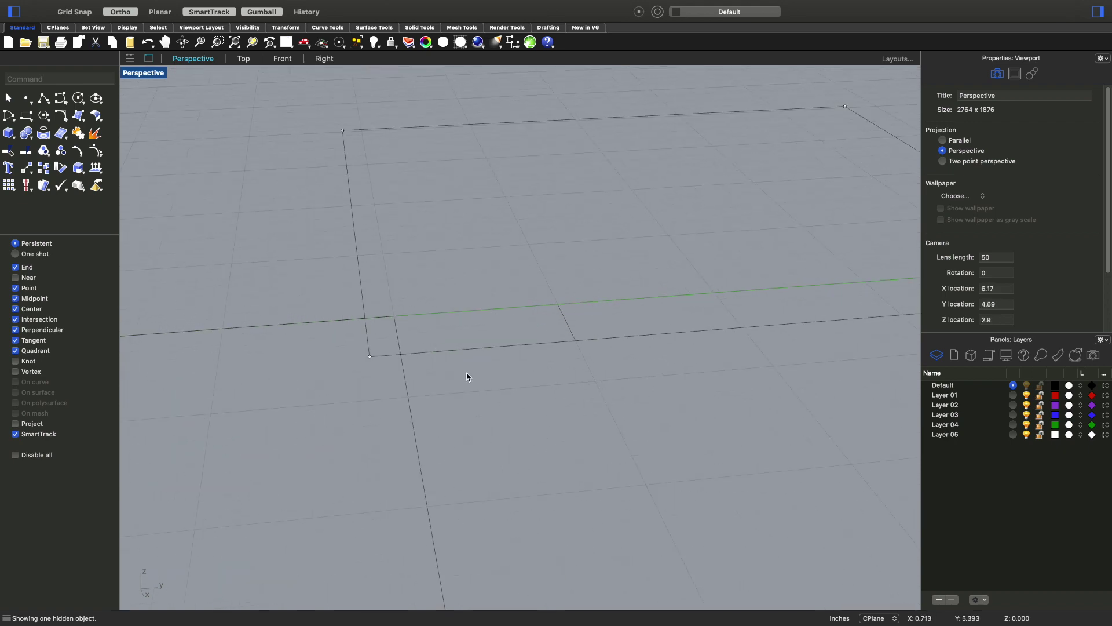
scroll(622, 340, up, 3)
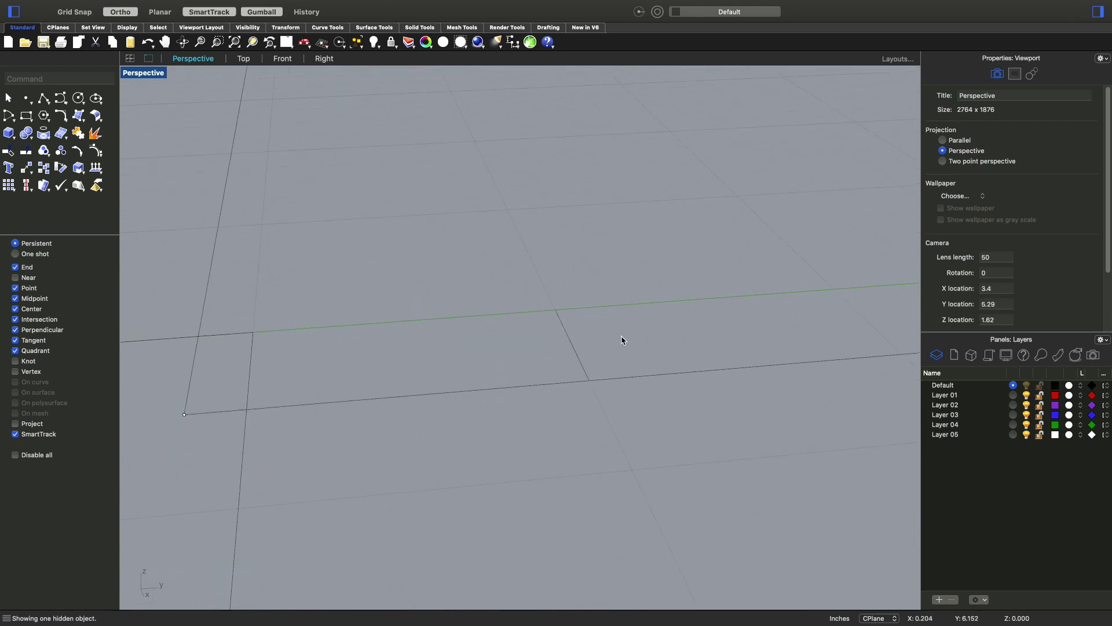
click(576, 351)
click(509, 350)
drag(367, 311, 232, 439)
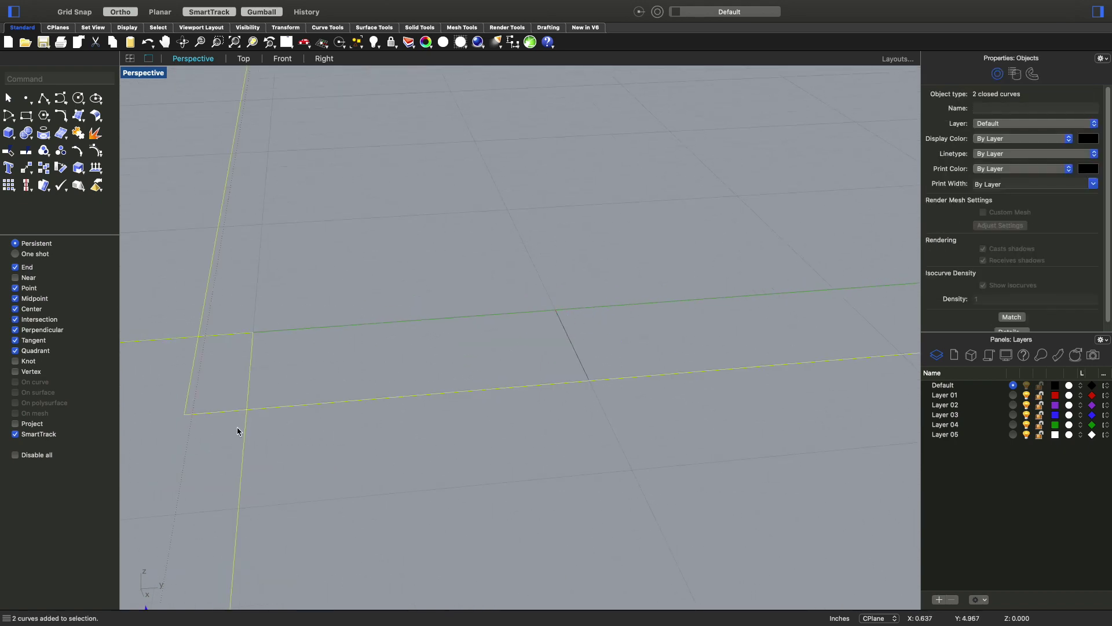
click(374, 42)
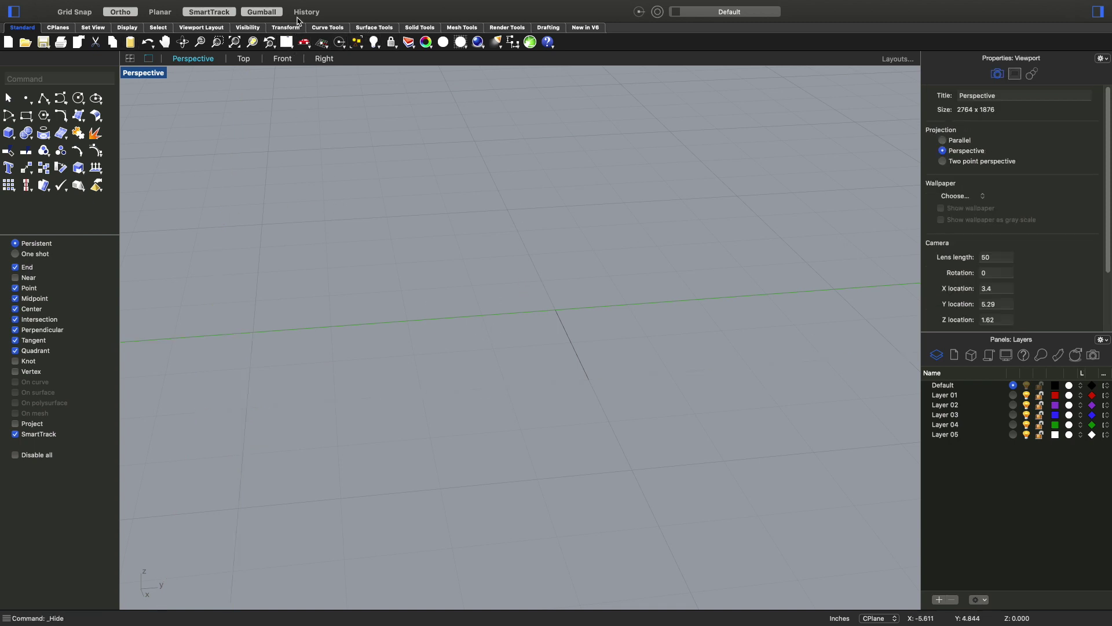
click(235, 42)
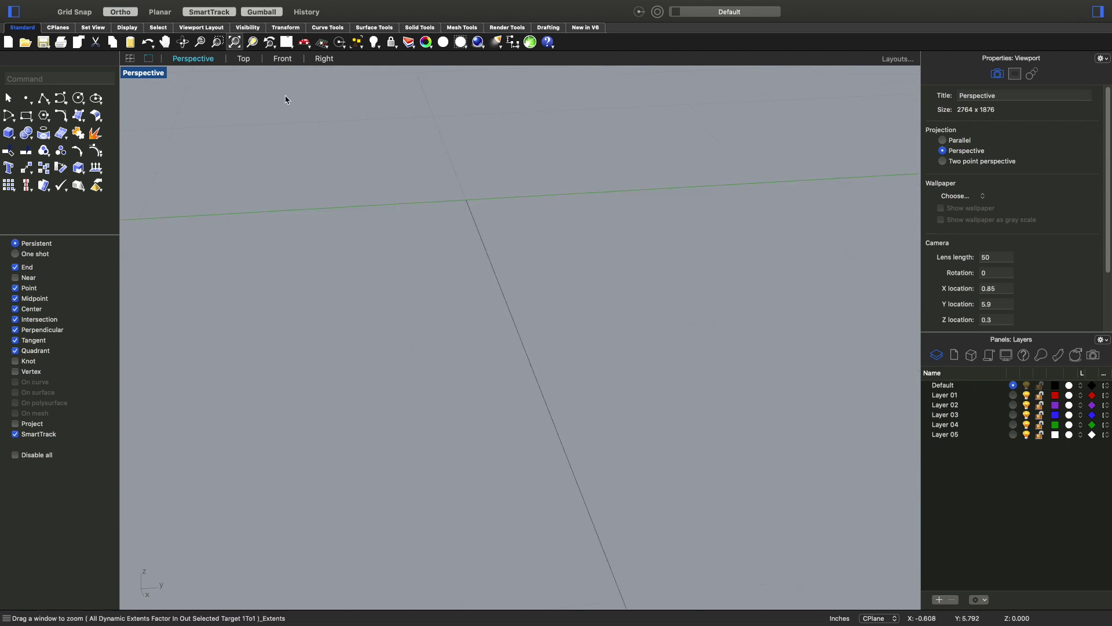
right_drag(330, 400, 395, 415)
click(375, 43)
click(234, 43)
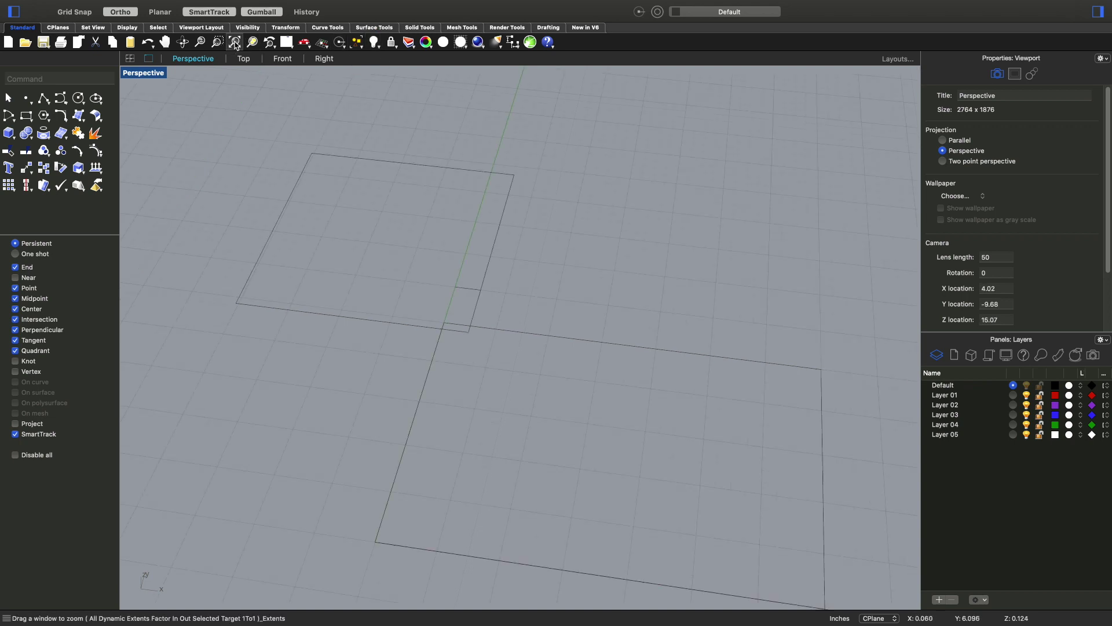
Select the large rectangle in Perspective and clear the selection.
right_drag(682, 435, 695, 409)
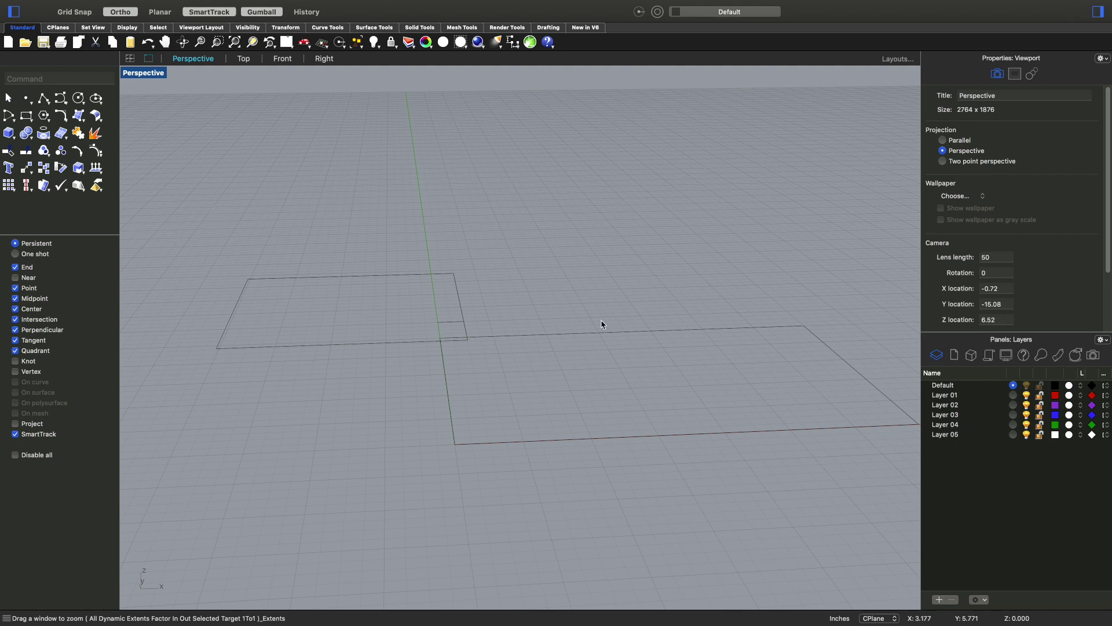
click(591, 336)
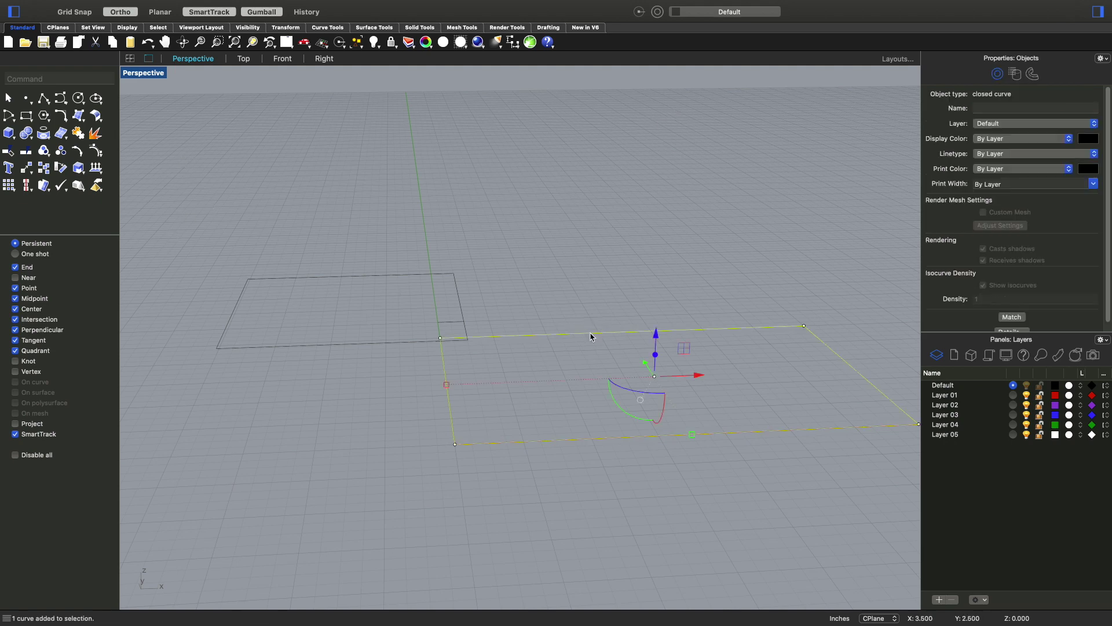
key(Escape)
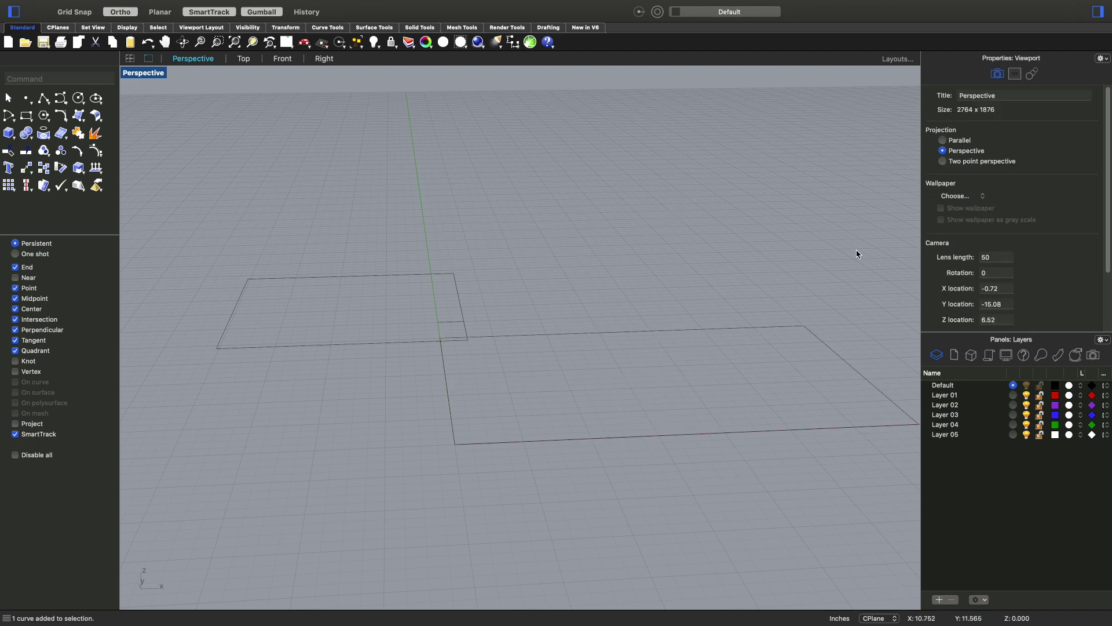
click(665, 380)
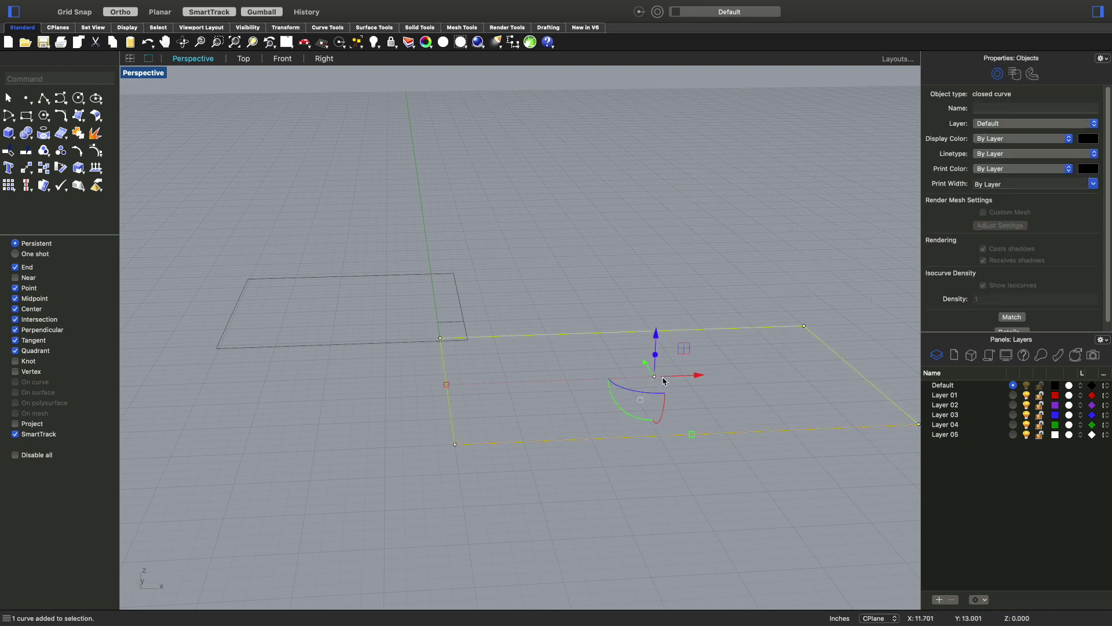
click(716, 179)
Practice crossing selections on the rectangles, adding the second one to the selection, and deselect everything.
click(574, 400)
drag(825, 229, 689, 382)
drag(877, 232, 701, 364)
drag(514, 189, 432, 302)
shift+click(765, 330)
click(672, 224)
drag(519, 228, 400, 313)
shift+drag(860, 273, 668, 349)
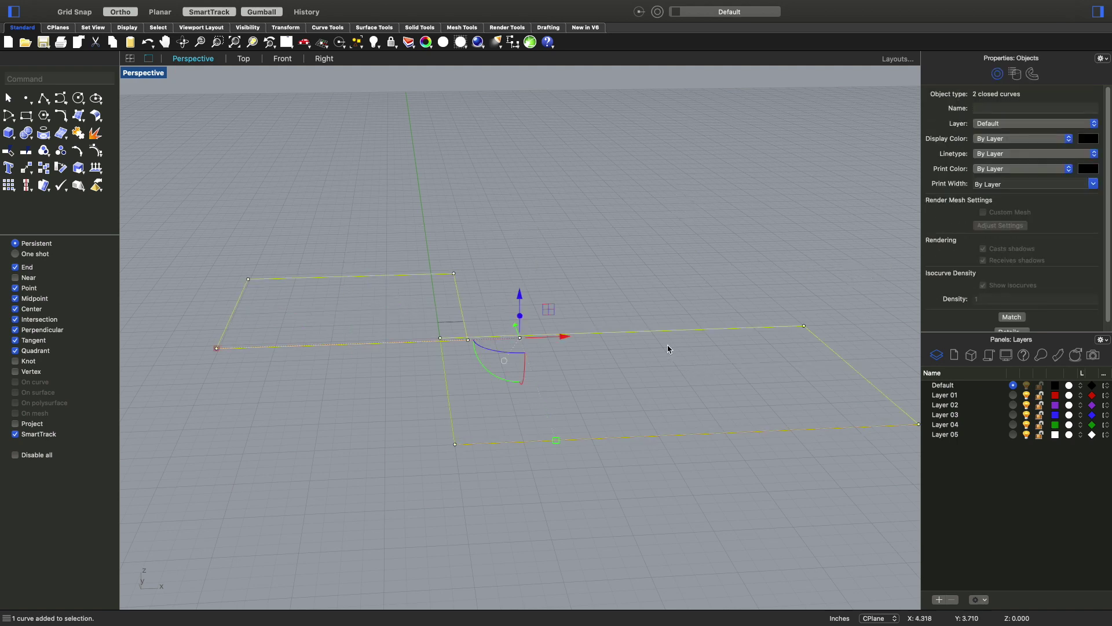
click(728, 224)
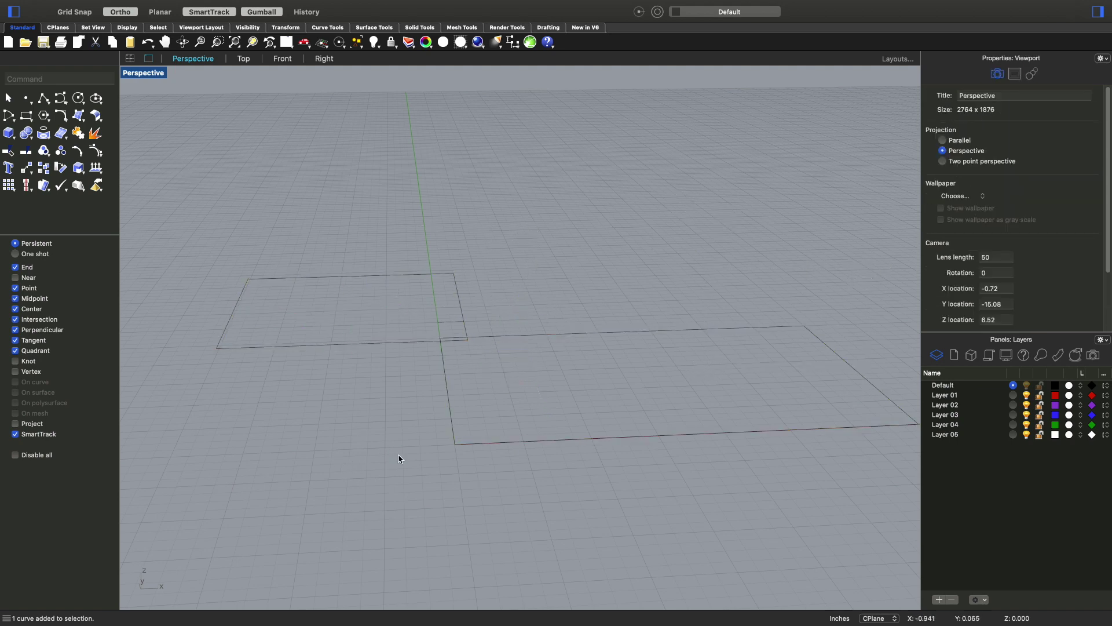
Select only the short line by enclosing it in a window selection, and clear the selection.
click(449, 326)
click(495, 353)
drag(383, 365, 519, 293)
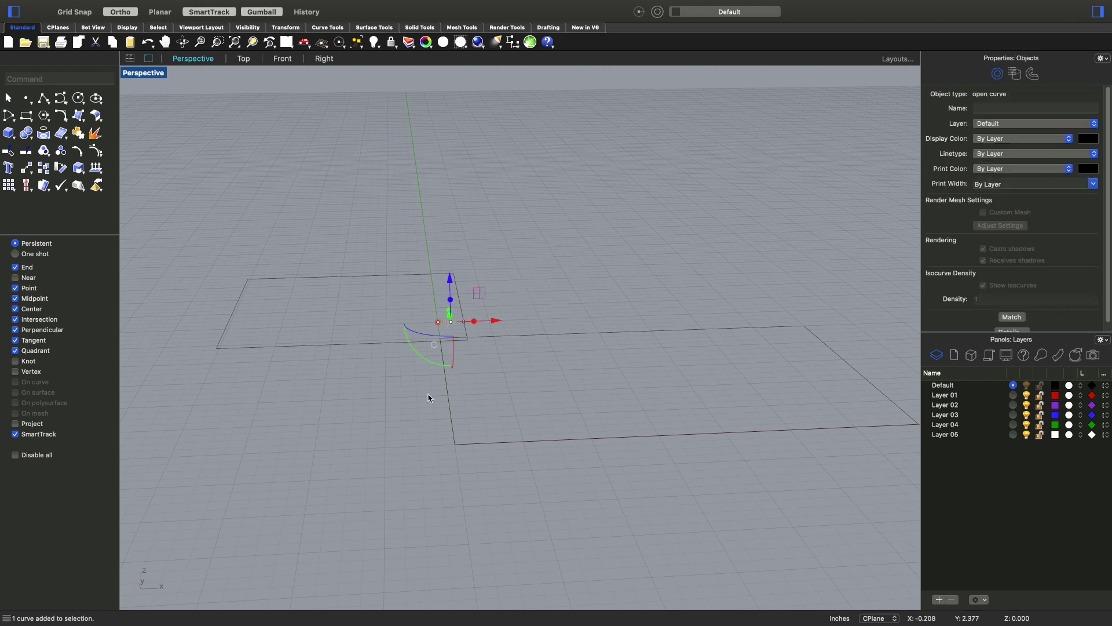
click(375, 381)
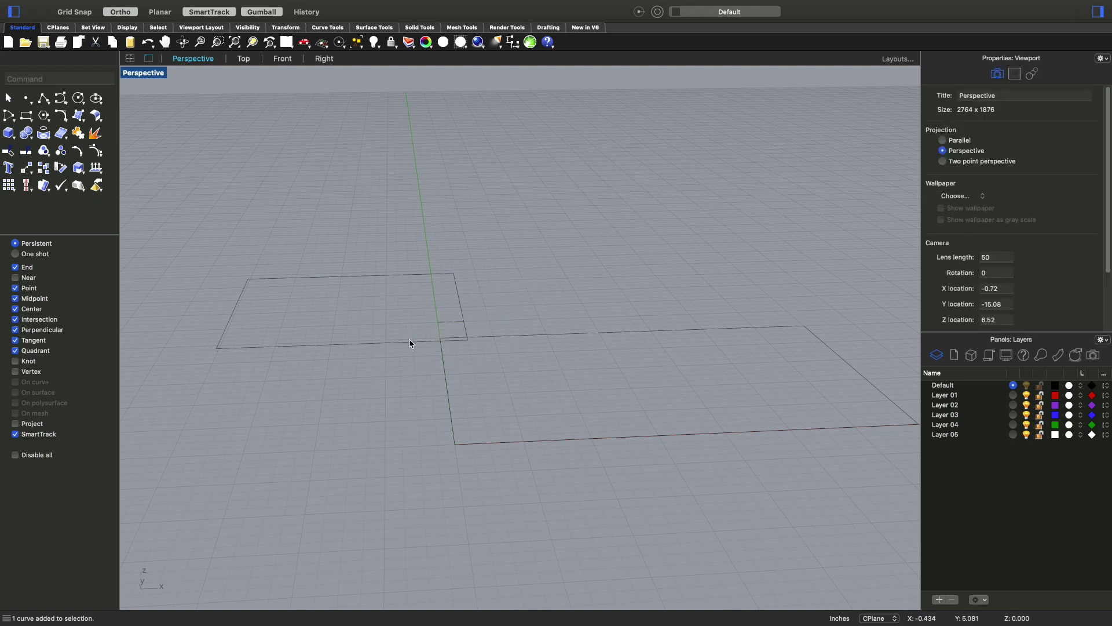
Window-select the short line between the rectangles, isolate it with Isolate objects, and clear the selection.
drag(398, 379, 527, 294)
click(529, 307)
drag(356, 385, 522, 300)
drag(412, 369, 516, 293)
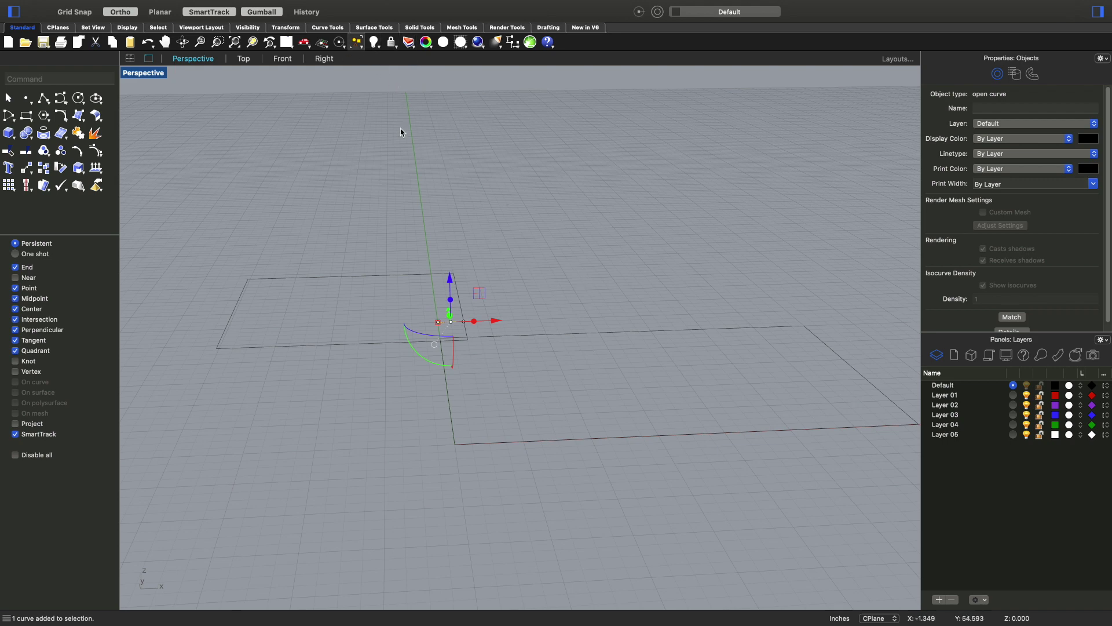
click(374, 43)
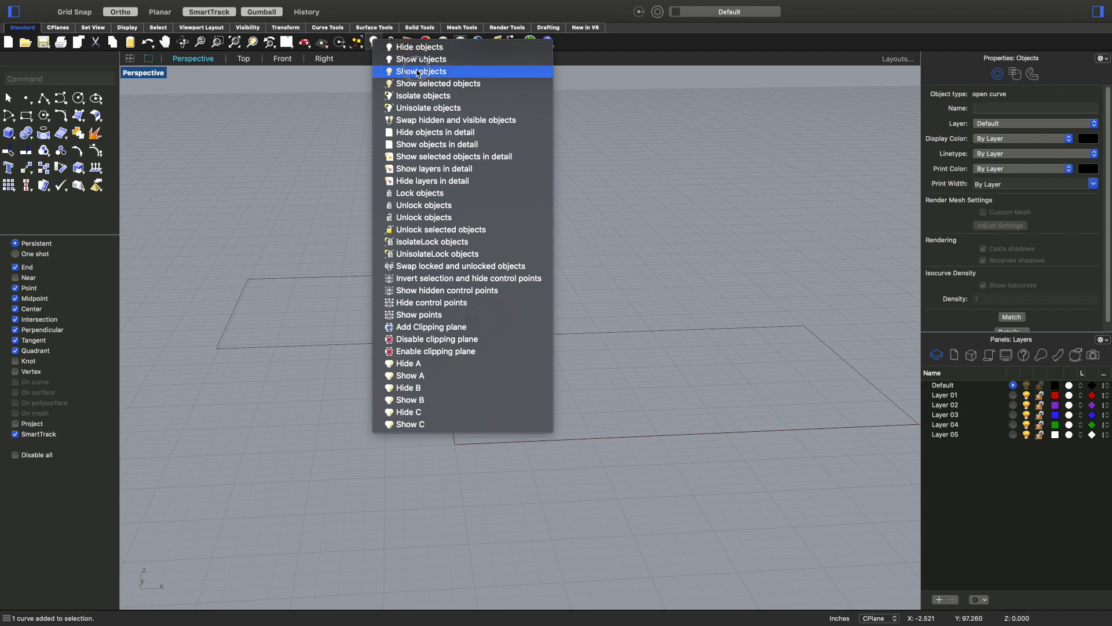
click(418, 96)
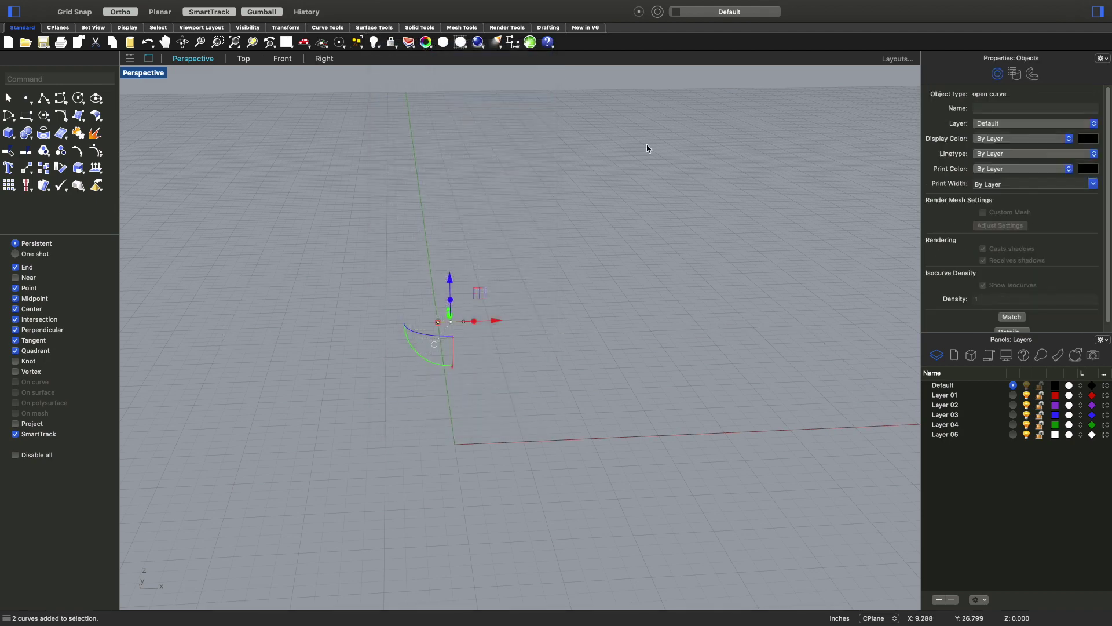
key(Delete)
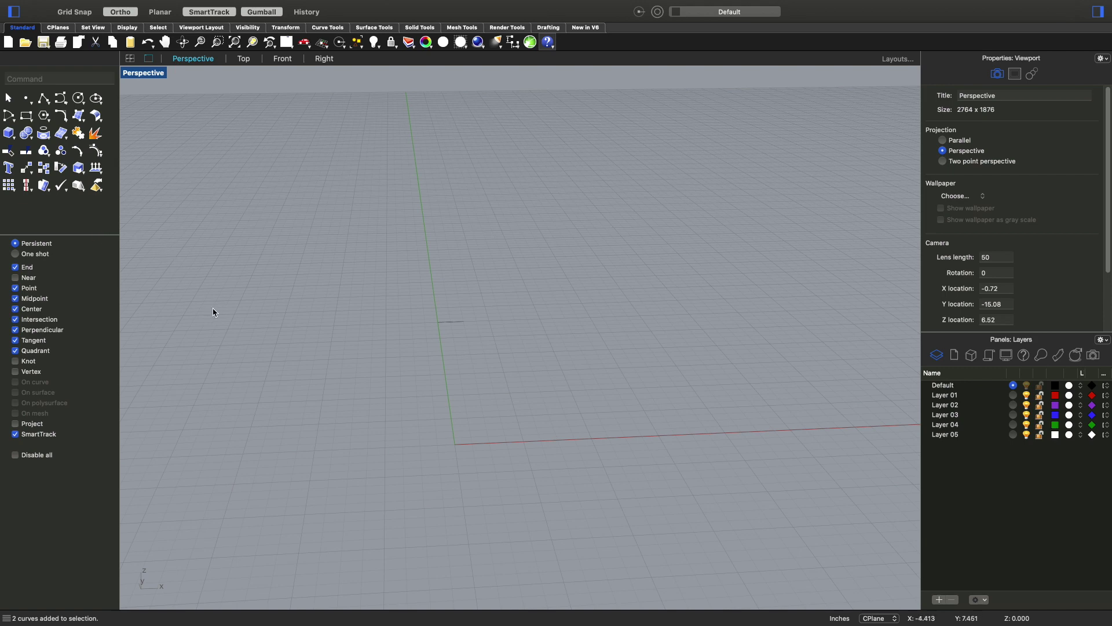
Select the isolated line with a crossing selection and deselect it.
drag(529, 300, 400, 358)
click(695, 240)
click(719, 9)
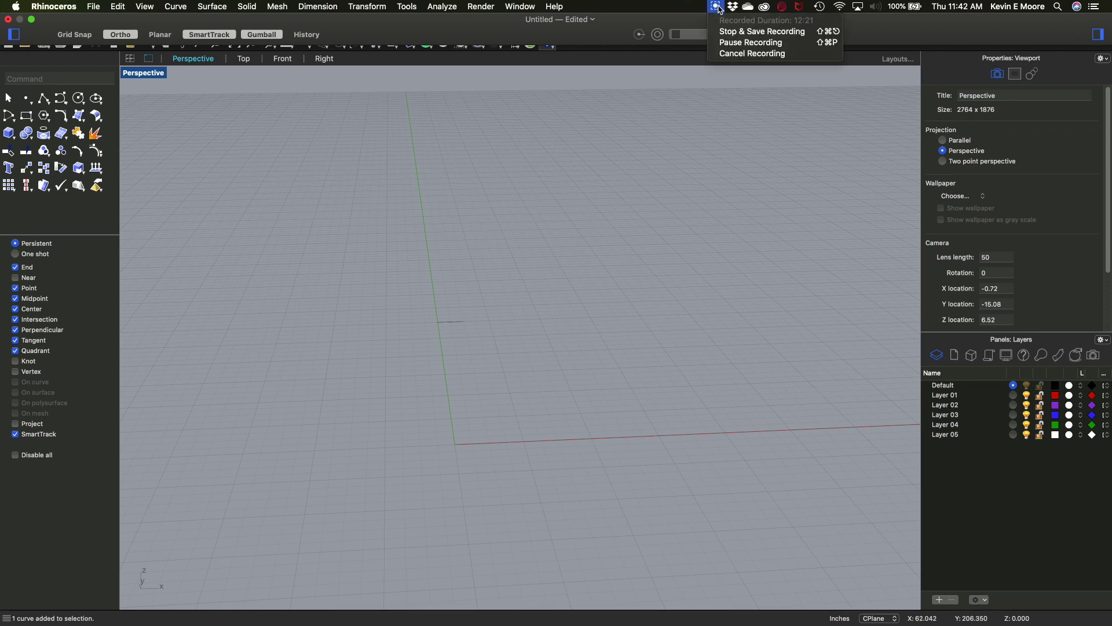